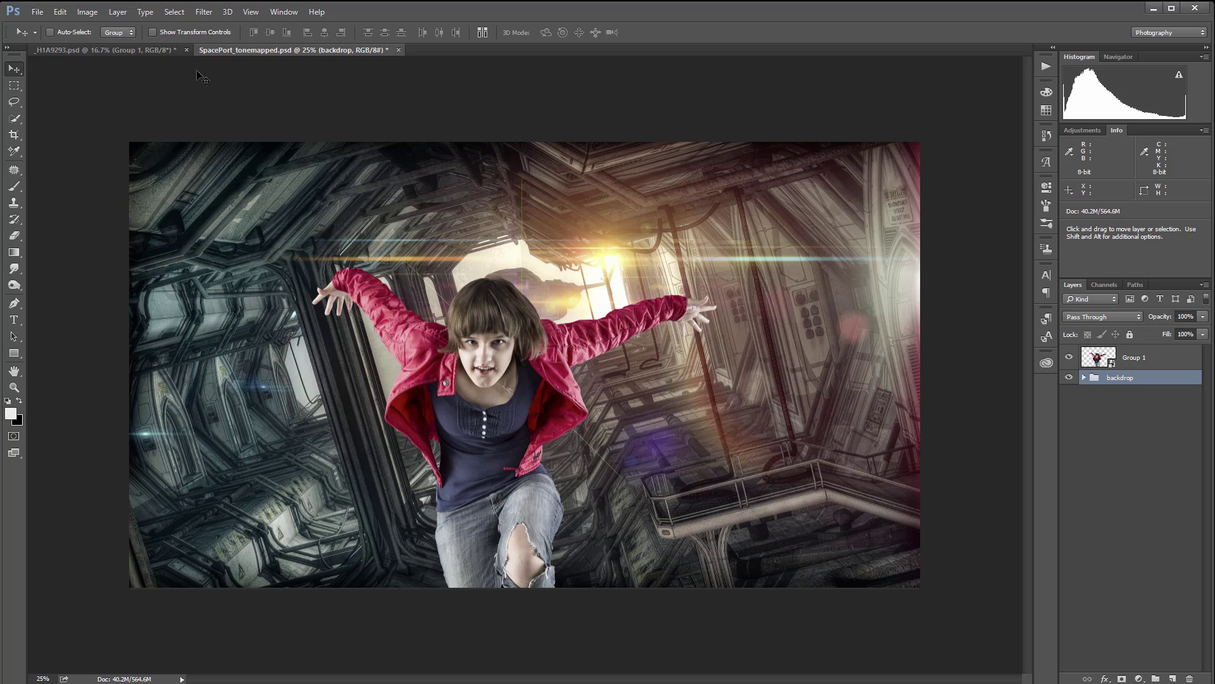
Hide the girl's Group 1 and stamp all visible layers into a new Layer 8
left_click(87, 12)
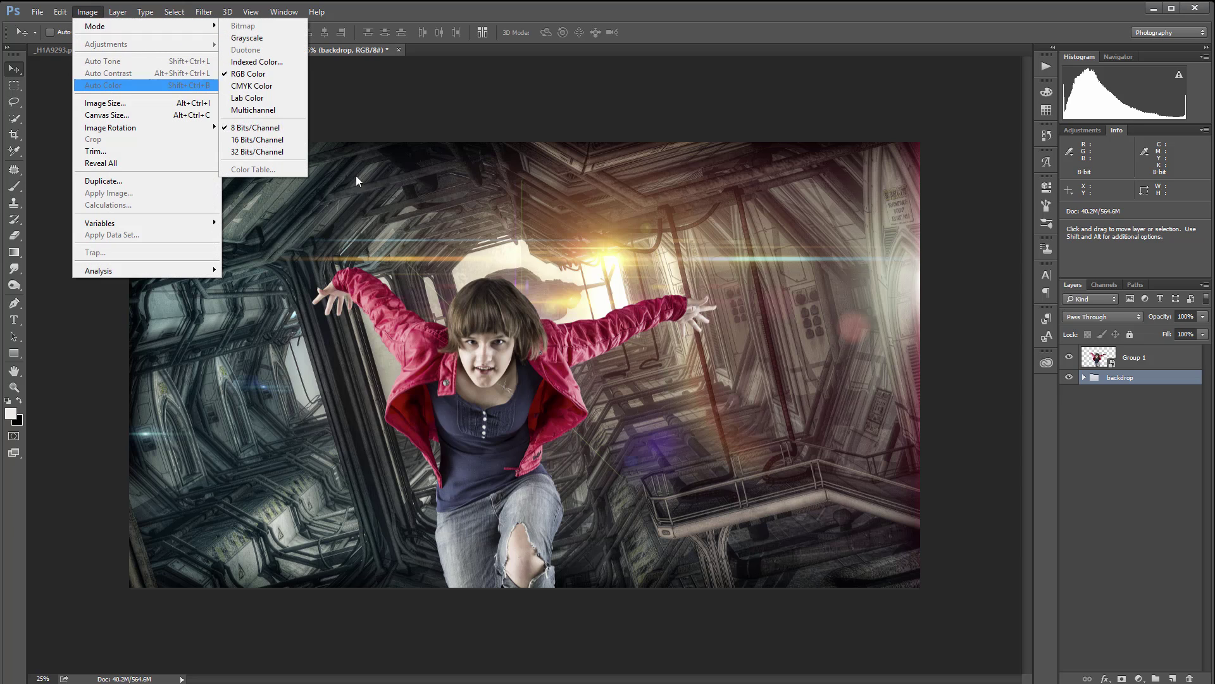
left_click(1134, 357)
left_click(87, 12)
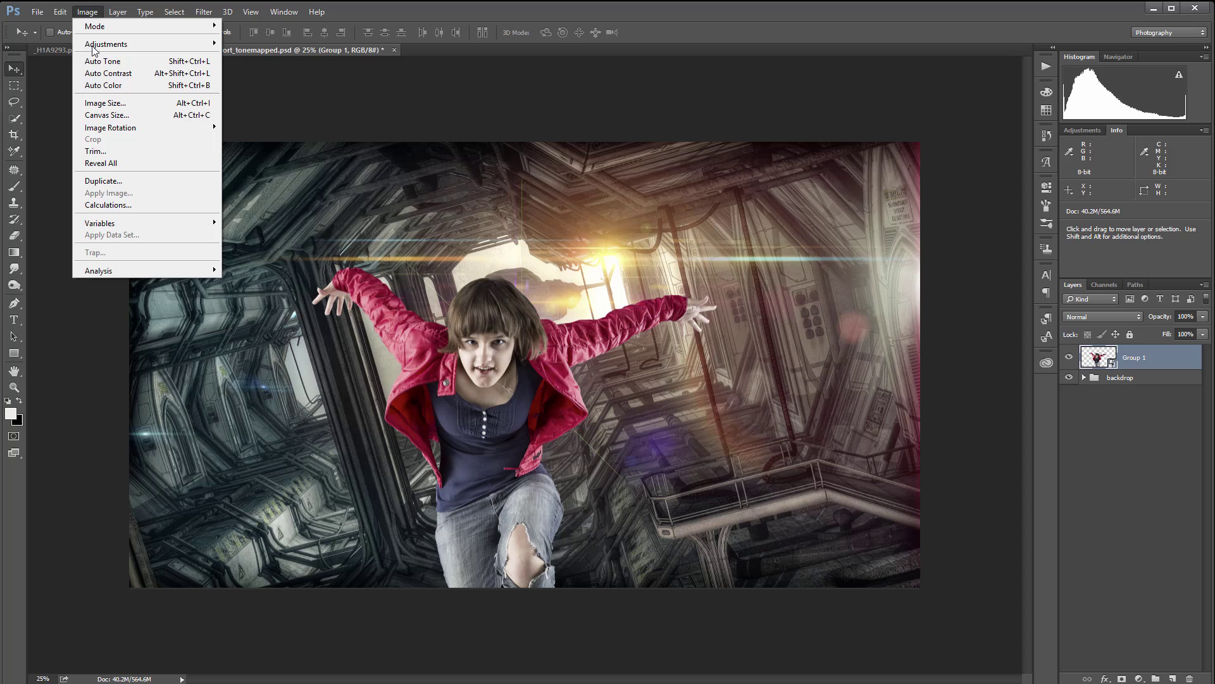
mouse_move(93, 48)
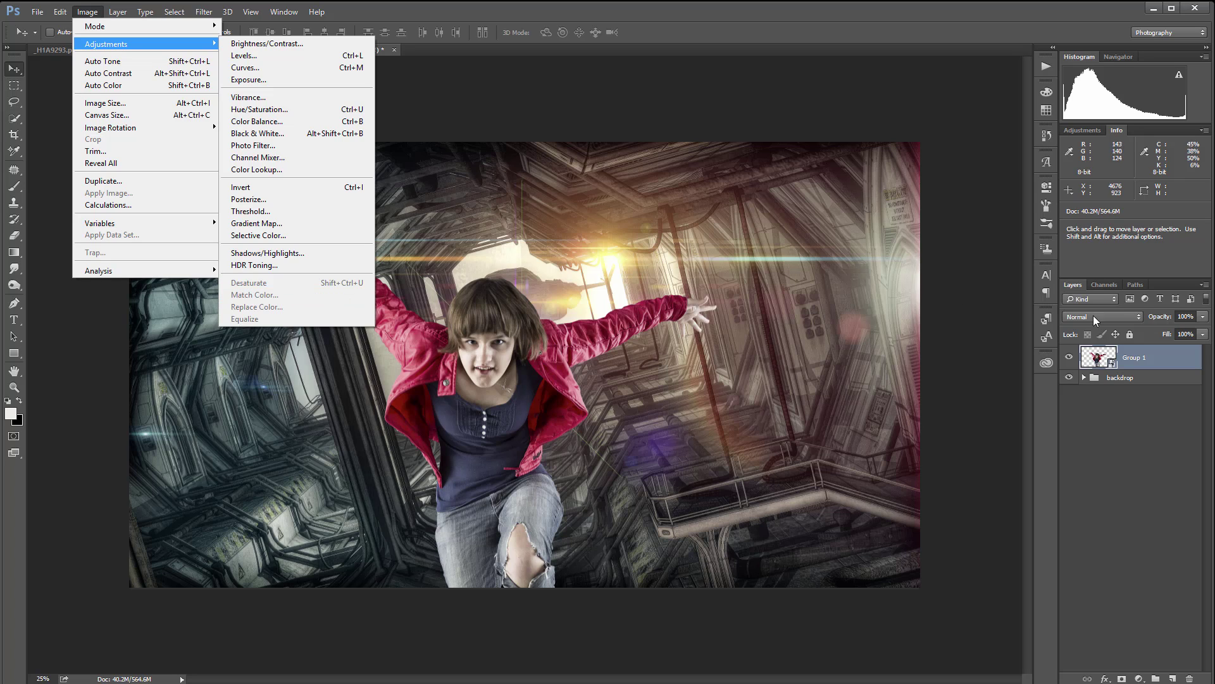
left_click(1130, 378)
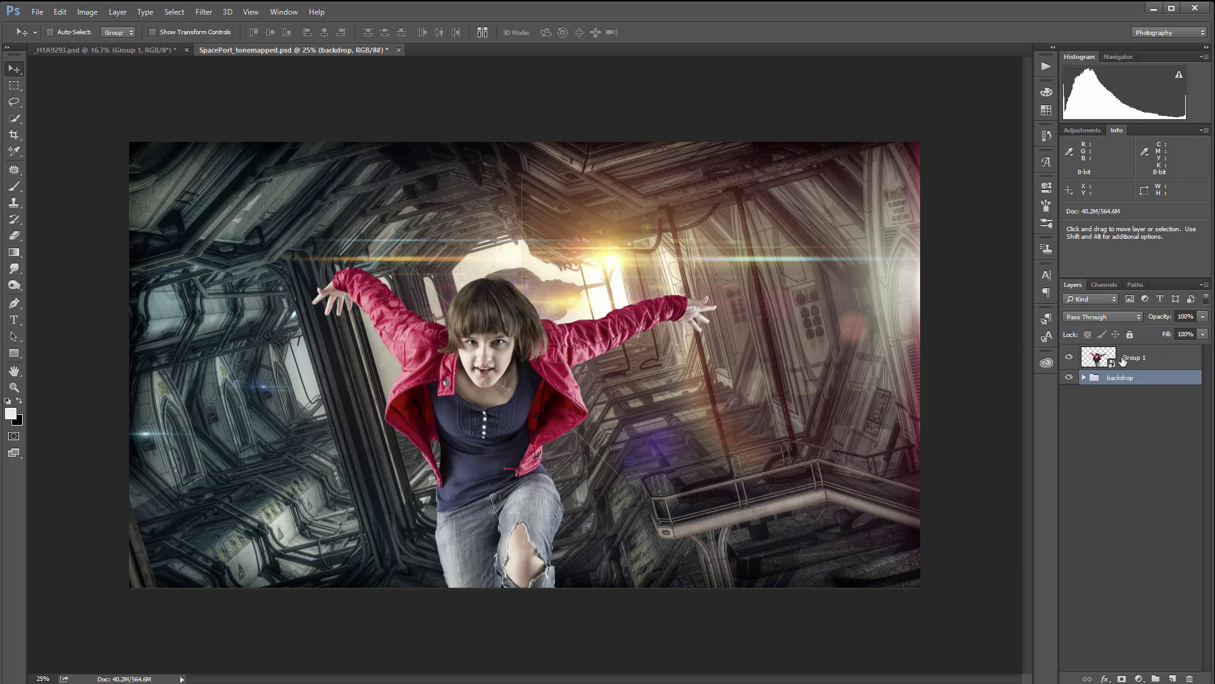
left_click(1073, 358)
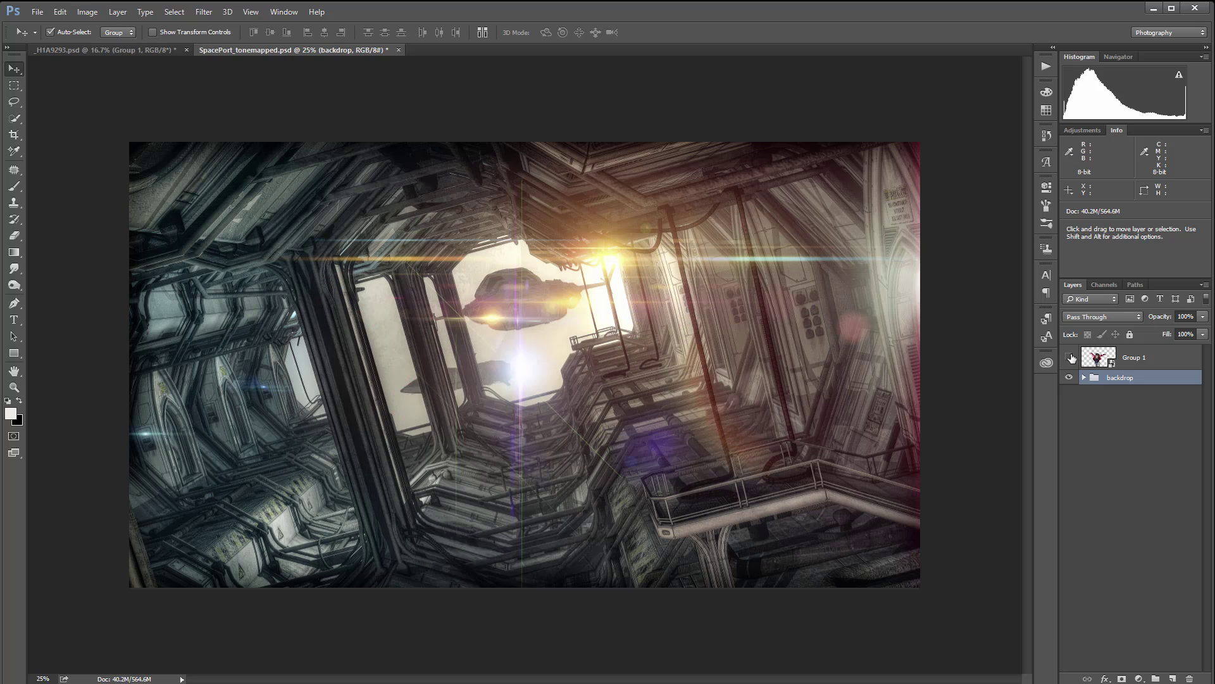
key("ctrl+shift+alt+e")
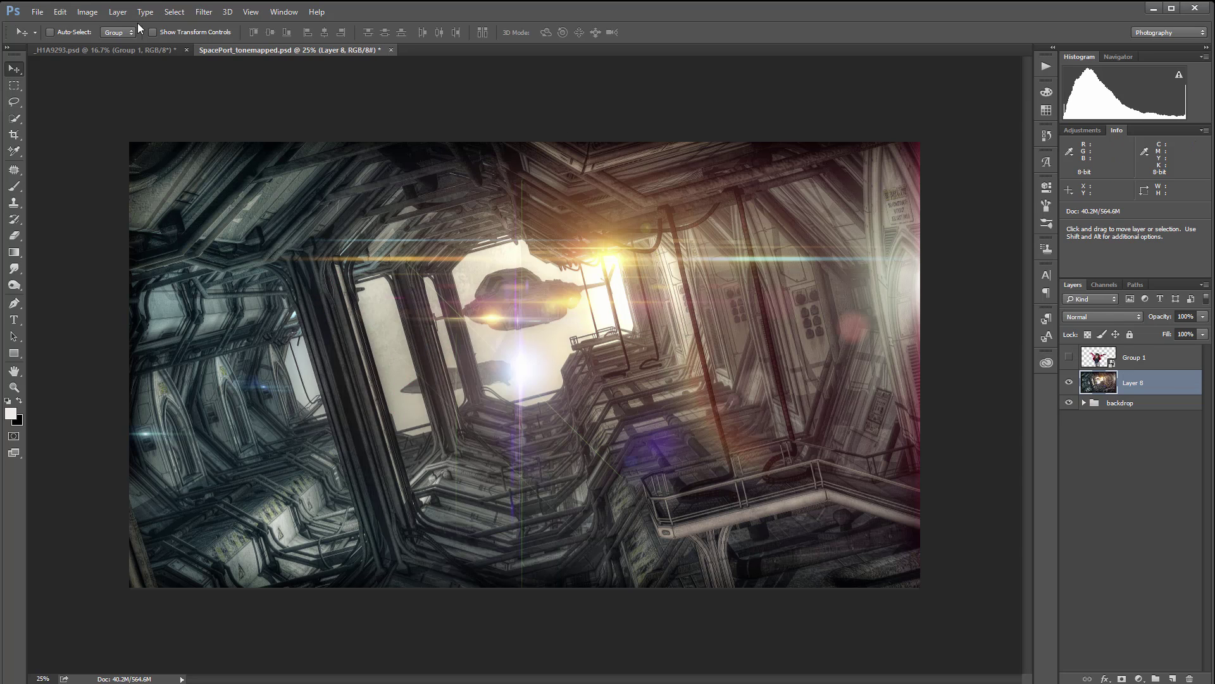
Open Match Color for Layer 8, then cancel it without changes
left_click(88, 11)
mouse_move(158, 43)
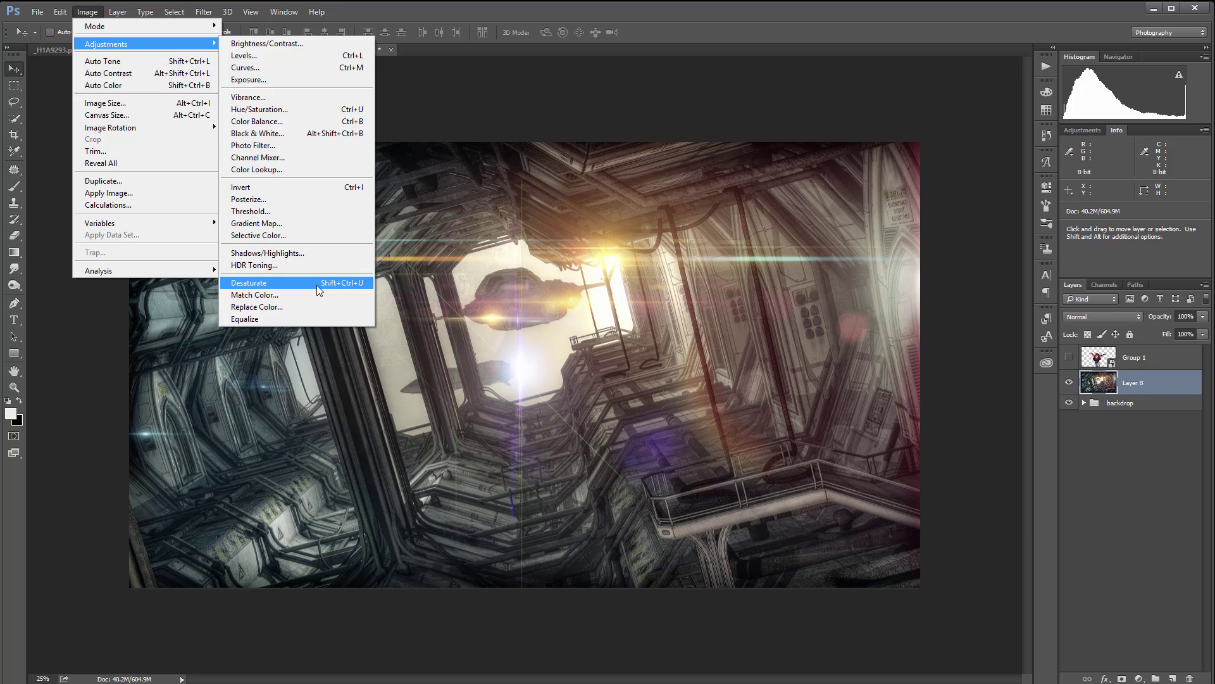
left_click(266, 294)
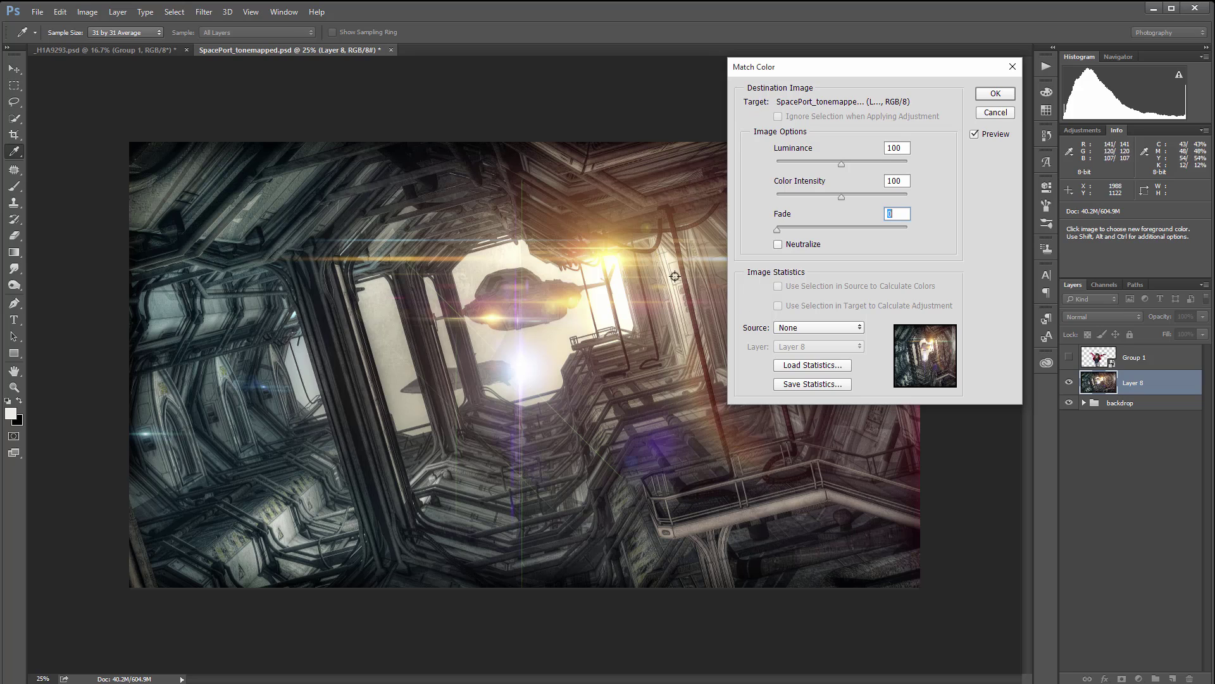
left_click(998, 115)
key("v")
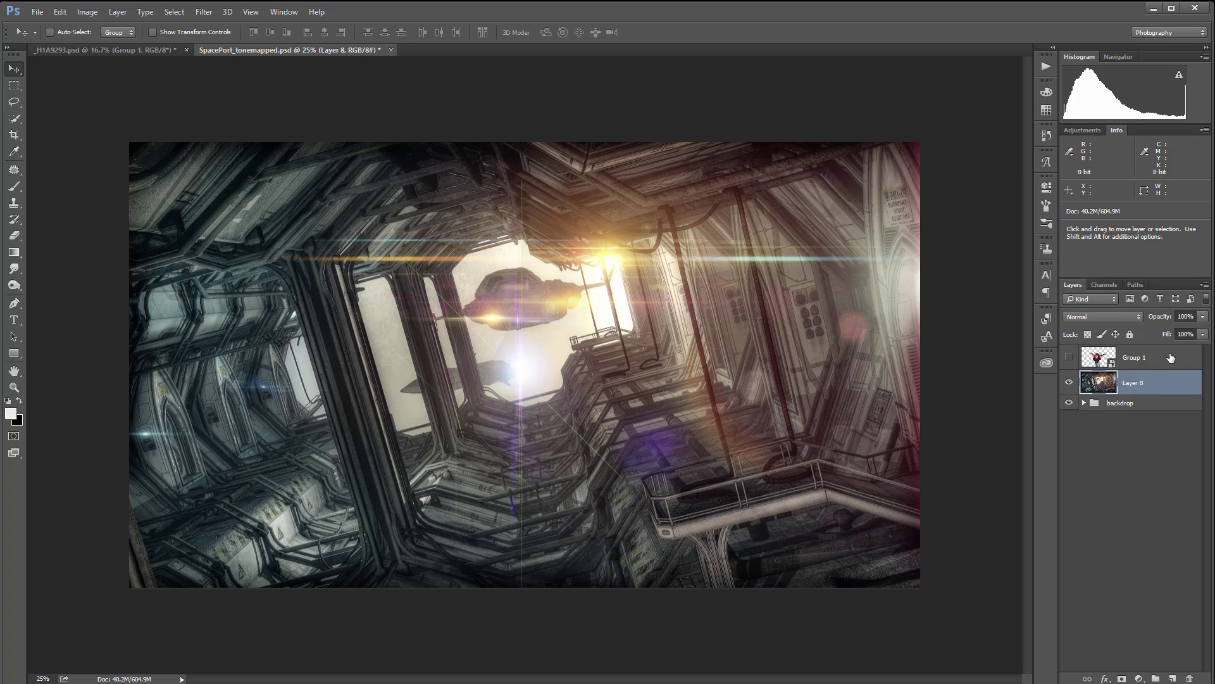
Select Group 1 and make it visible so the girl appears over Layer 8
left_click(1086, 358)
left_click(1068, 358)
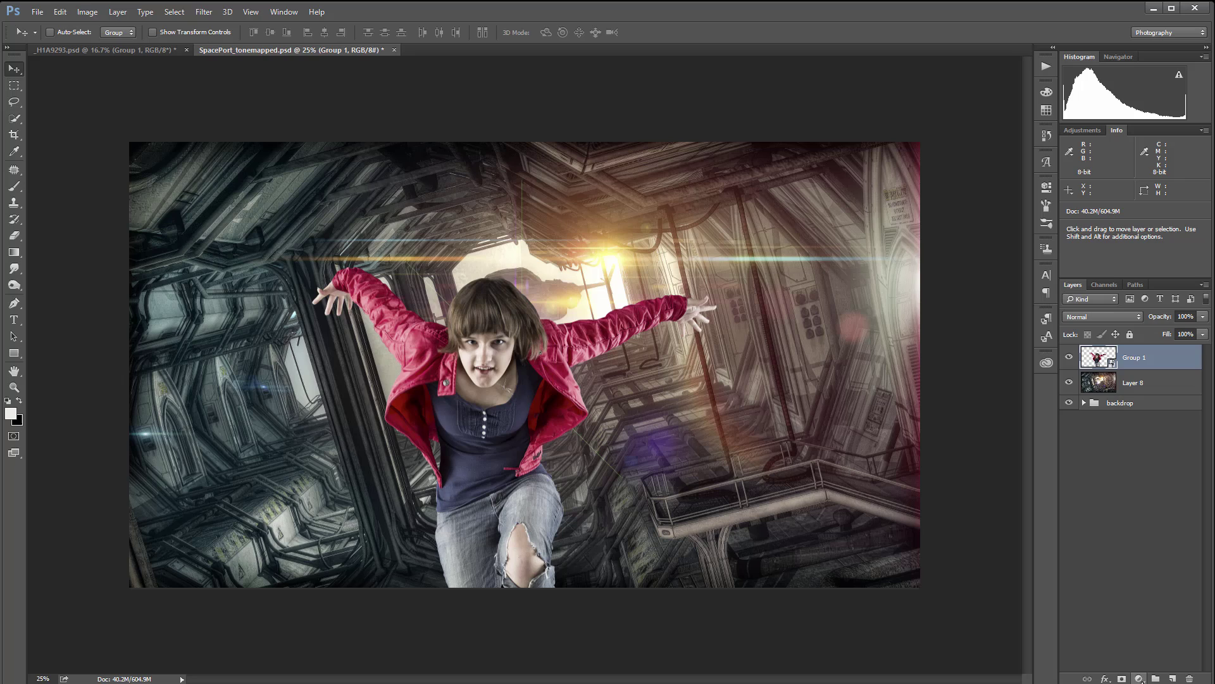
Add a Curves 4 layer clipped to Group 1 and set its blend mode to Color
left_click(1139, 678)
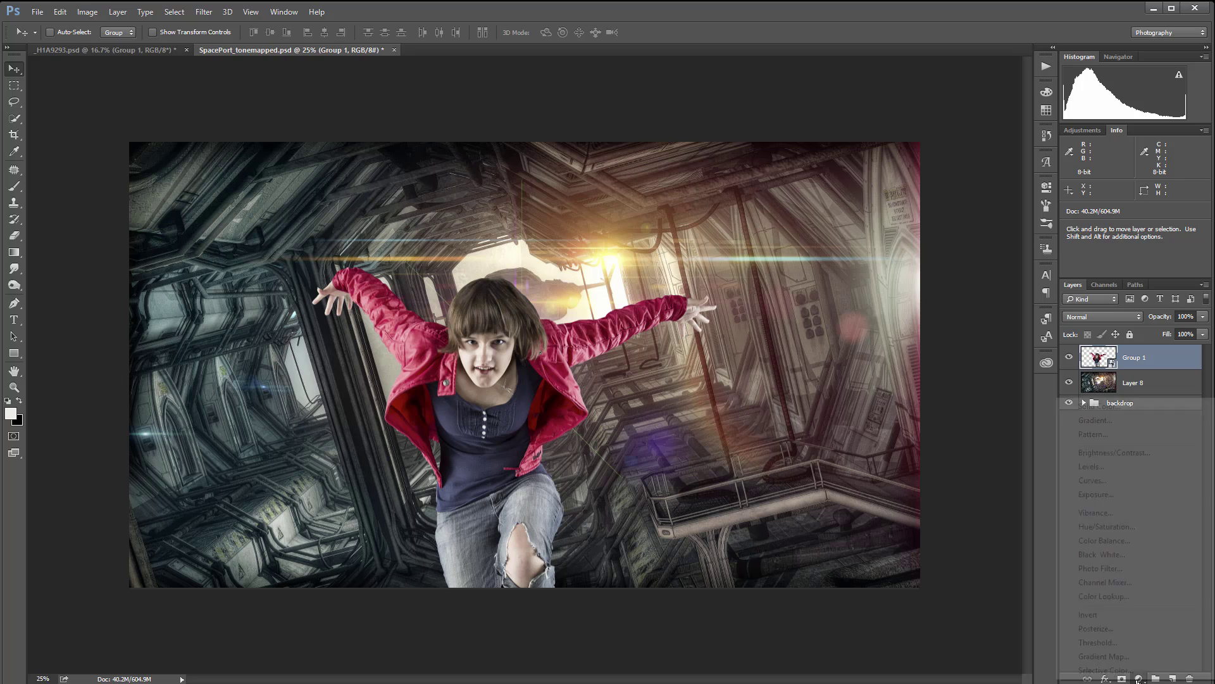
left_click(1141, 480)
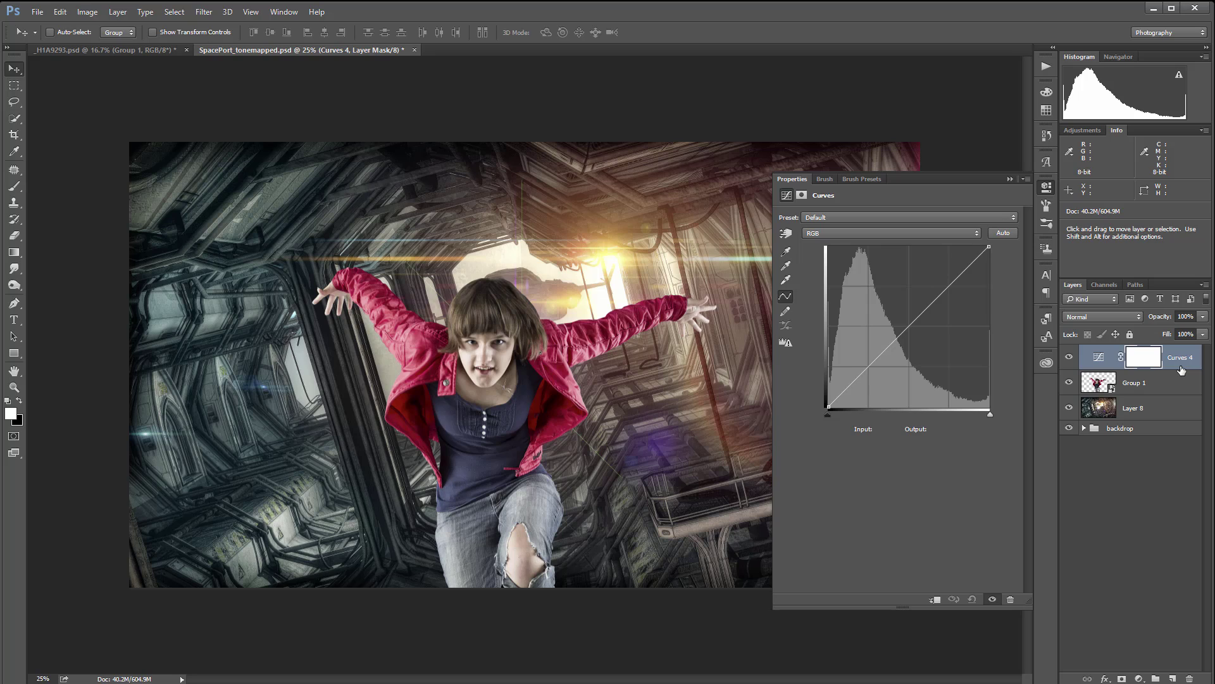
key("alt")
left_click(1176, 368, "alt")
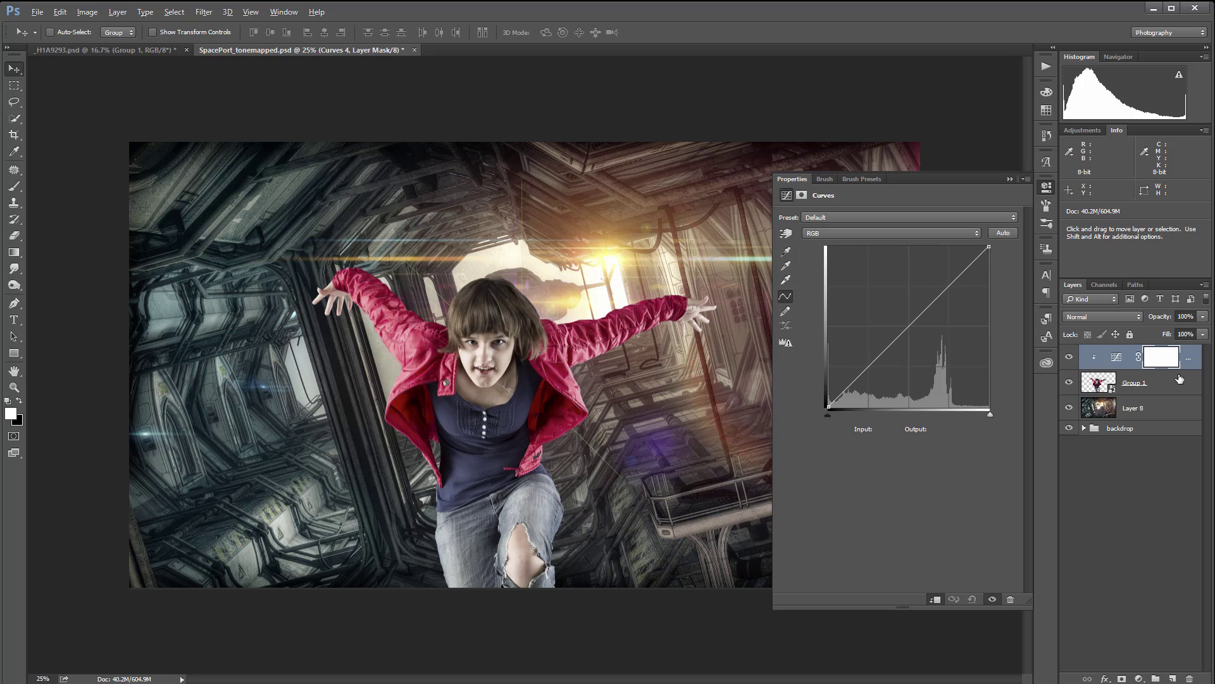
key("alt")
left_click(1126, 316)
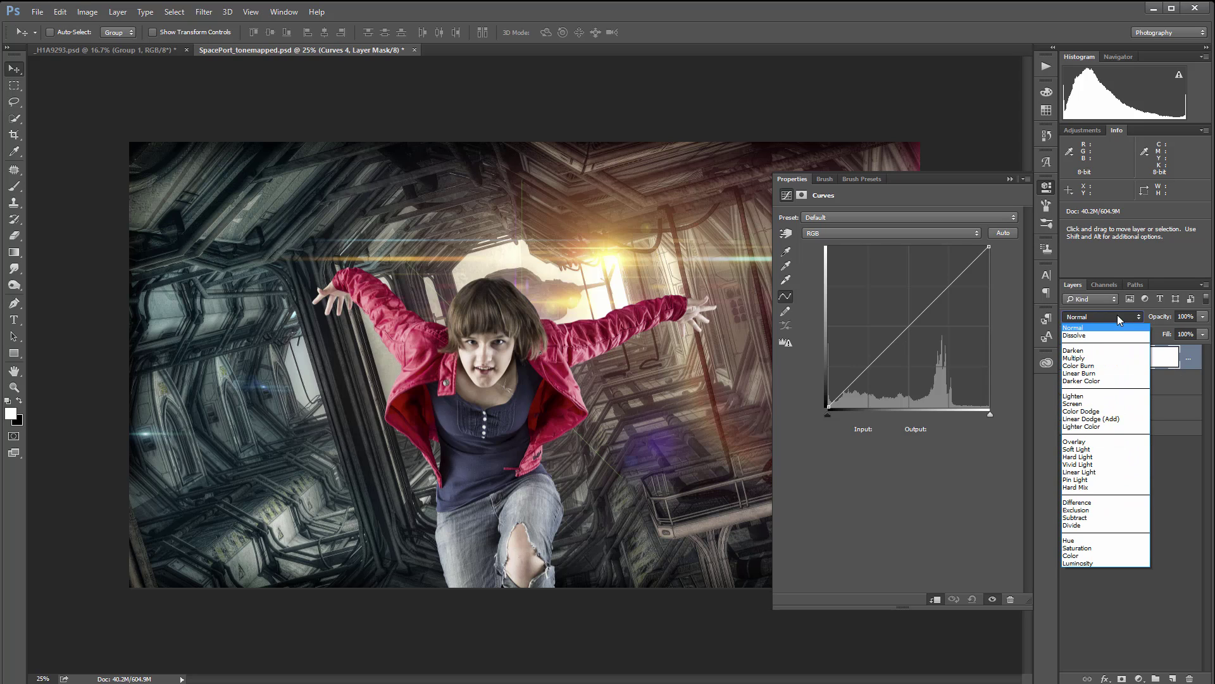
left_click(1096, 556)
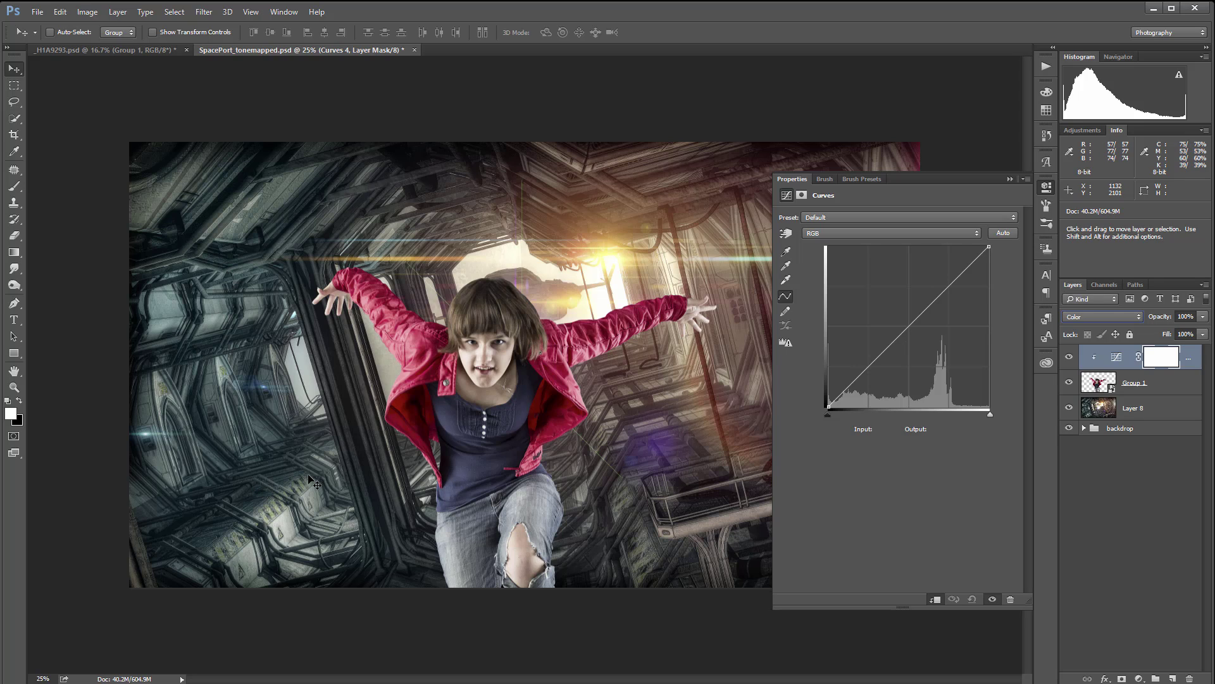
Pick the Color Sampler Tool and keep a 31 by 31 Average sample size
left_click(10, 154)
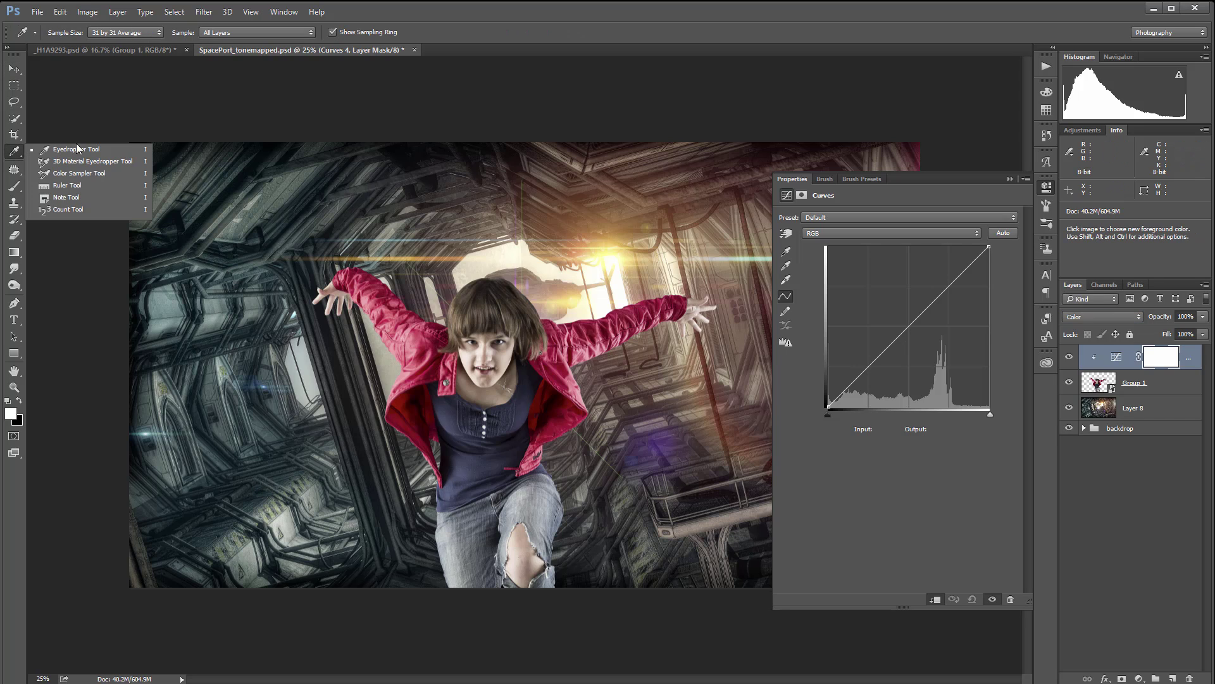
left_click(67, 177)
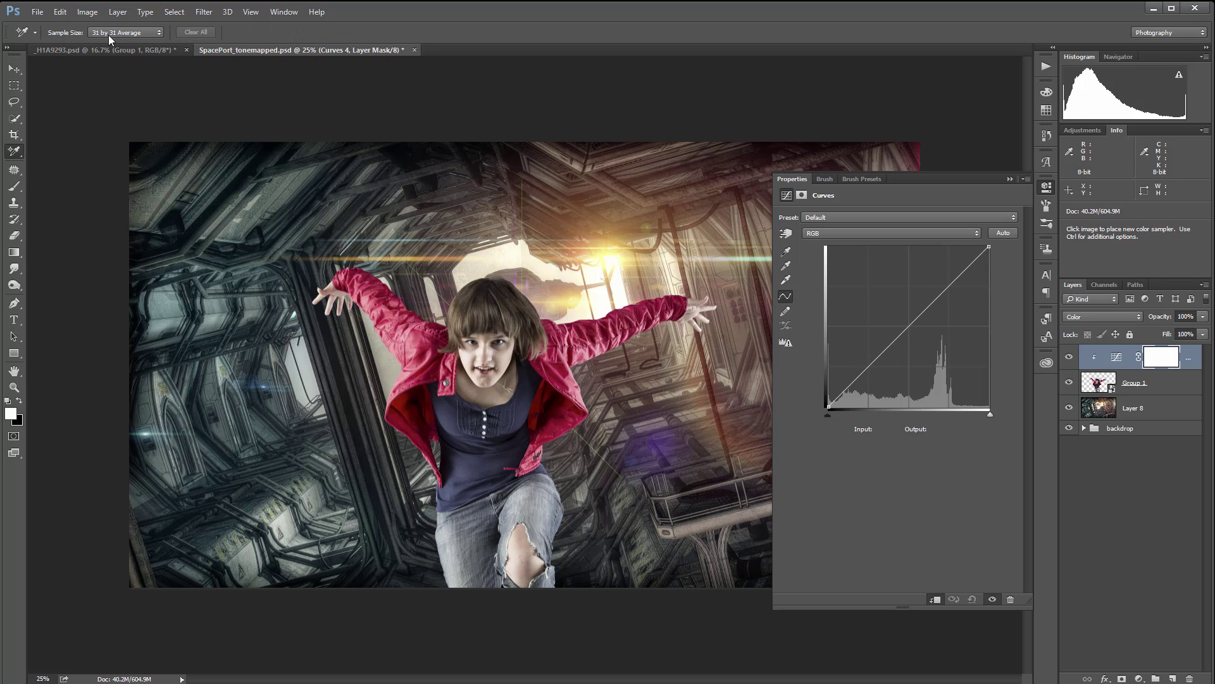
left_click(142, 32)
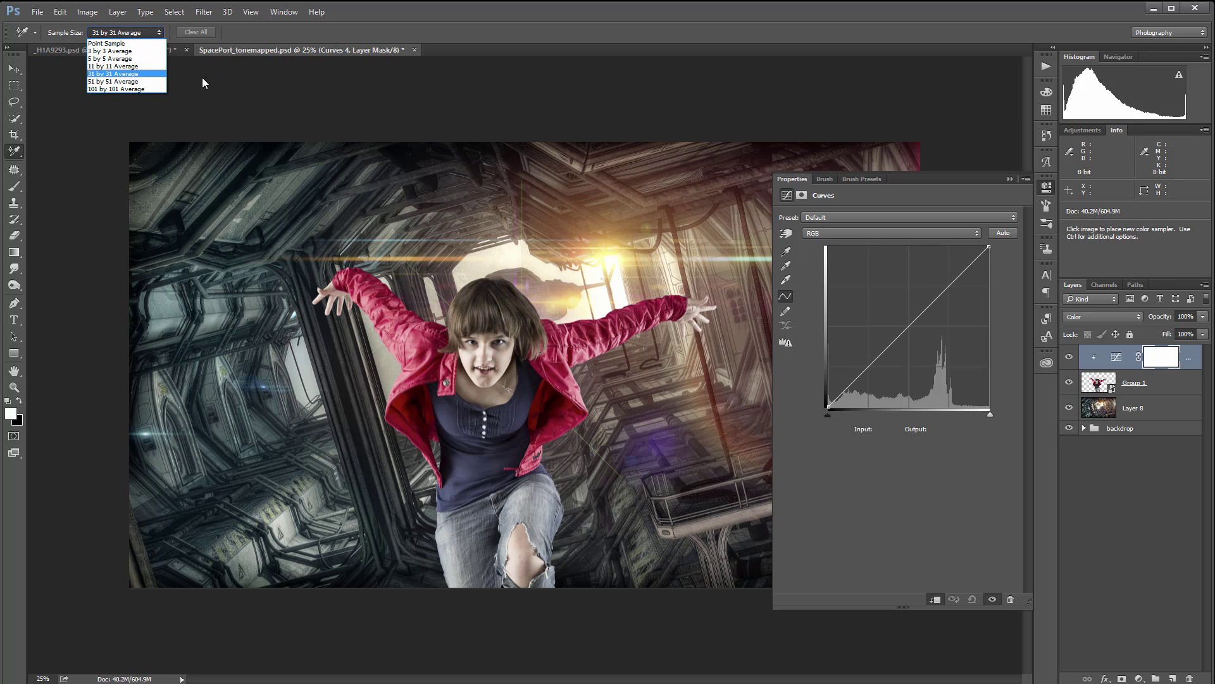
left_click(126, 73)
left_click(131, 32)
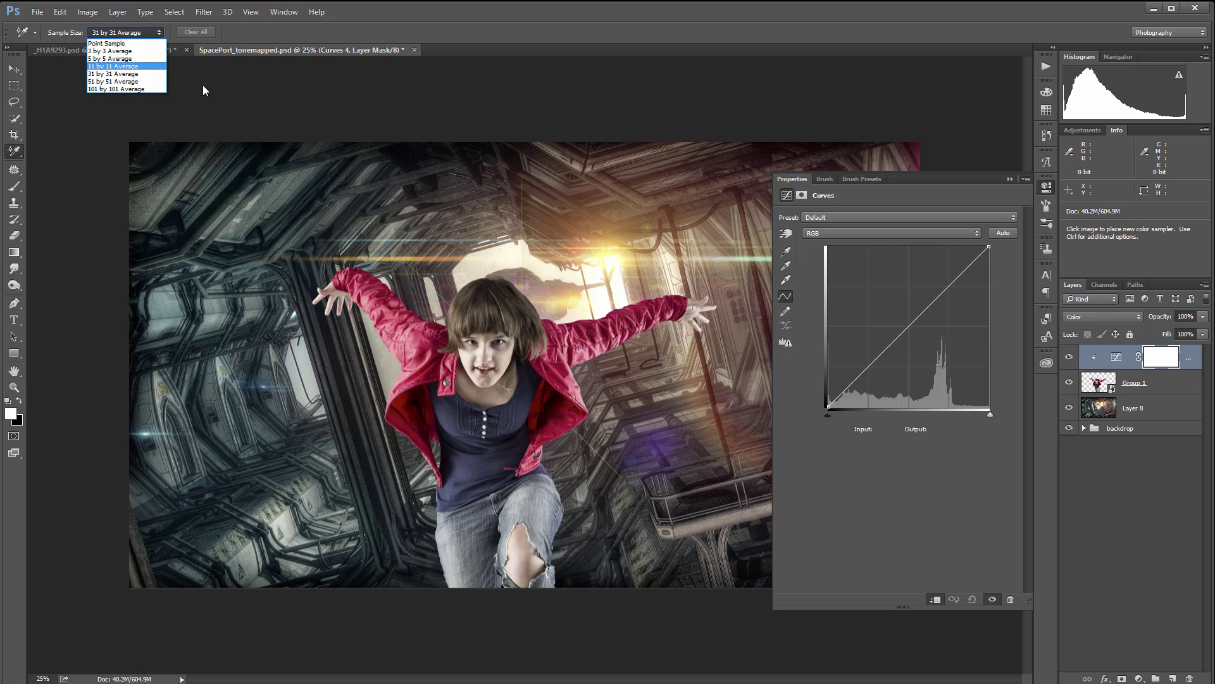
left_click(142, 74)
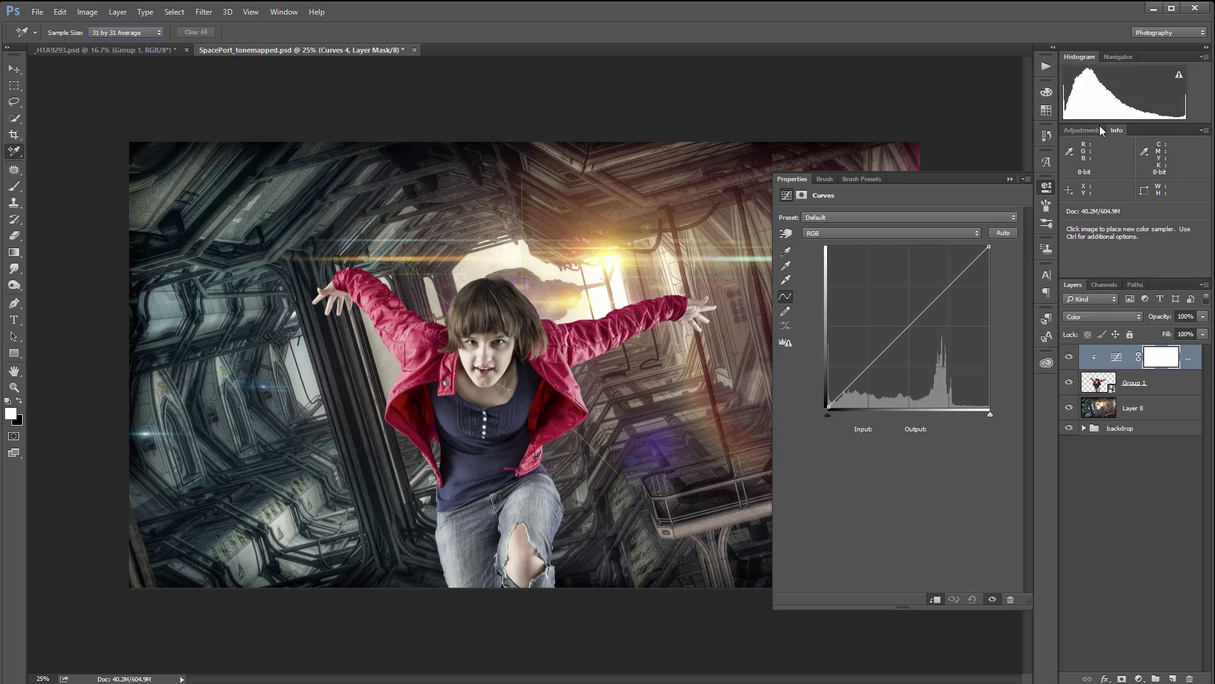
Dock Info beside Adjustments, open Curves 4, and place sampler #1 on the face and #2 in the scene
left_click_drag(1118, 131, 1047, 409)
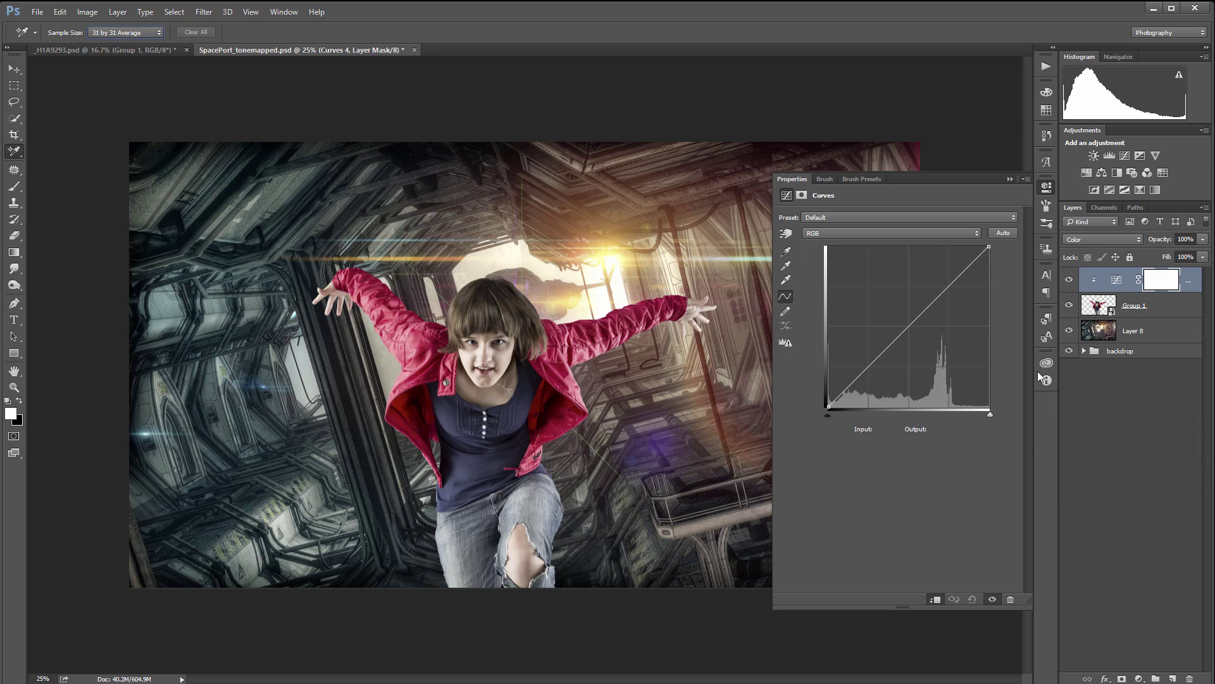
left_click_drag(1048, 358, 1143, 133)
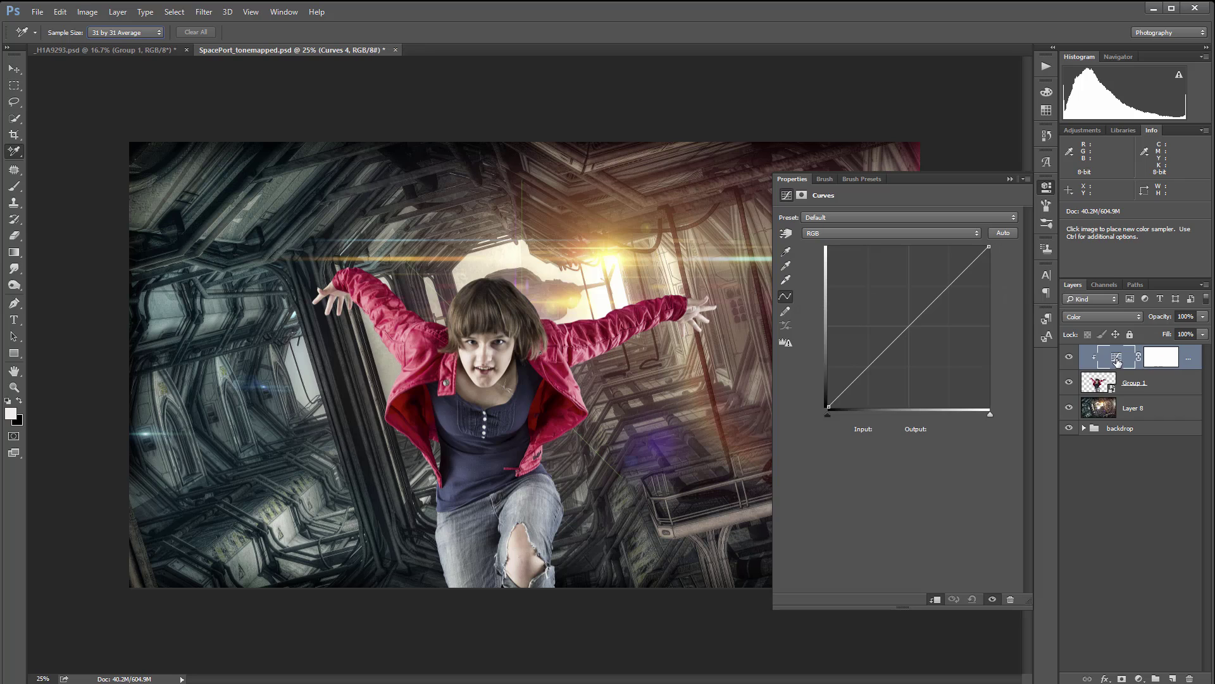
double_click(1117, 359)
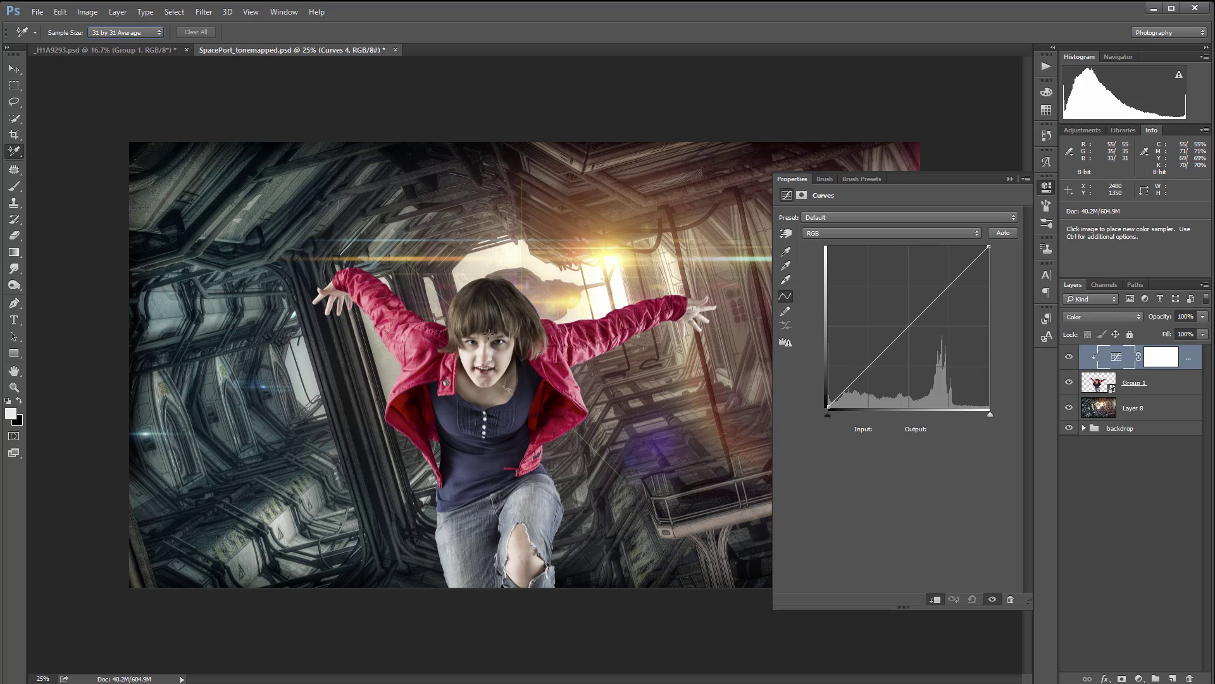
left_click(485, 359)
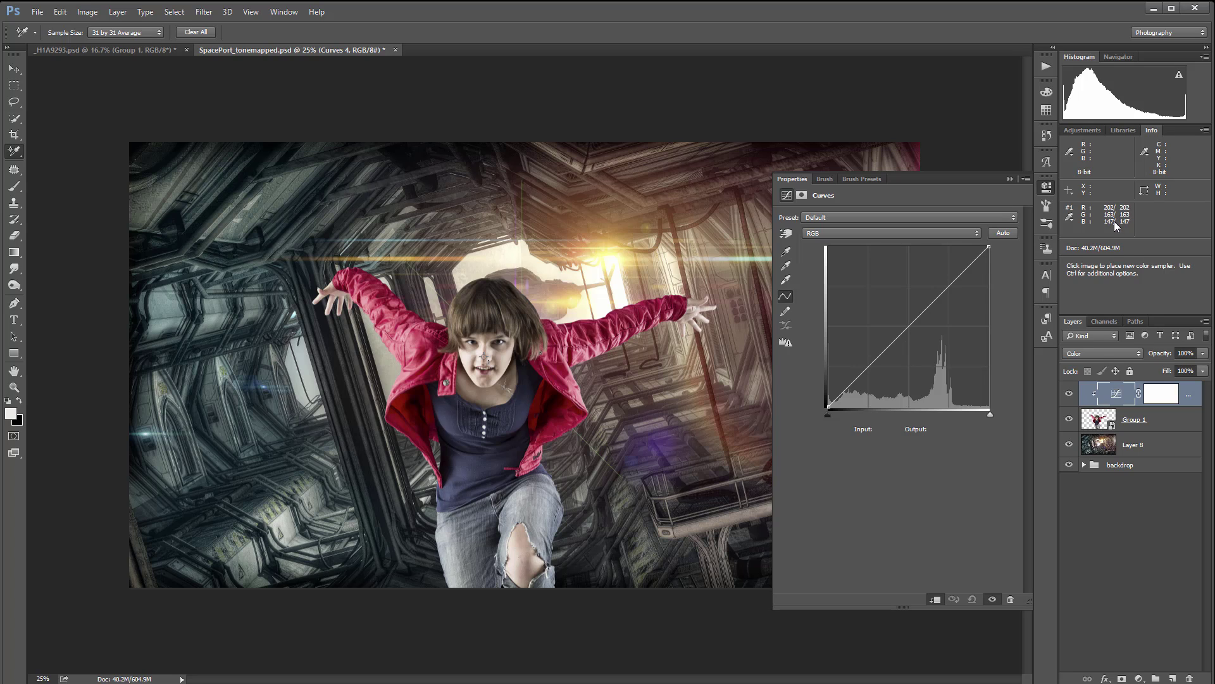
left_click(162, 307)
On the Red channel curve, add a point mapping input 202 to output 110
left_click(834, 233)
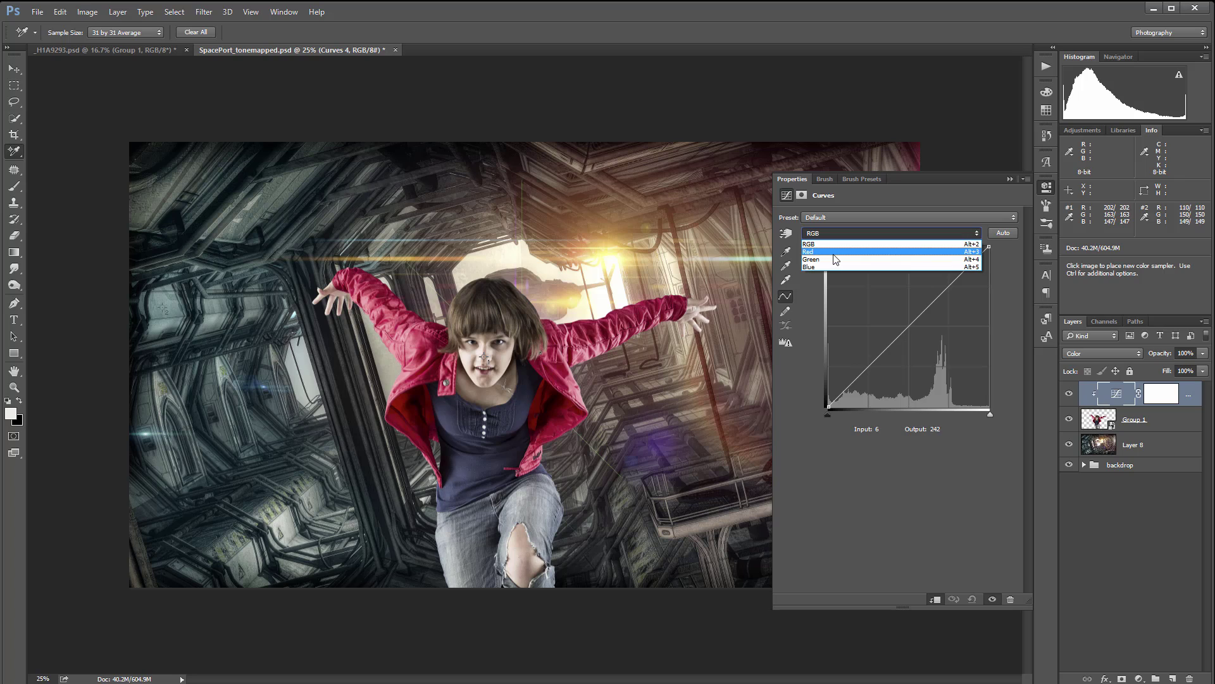
left_click(817, 251)
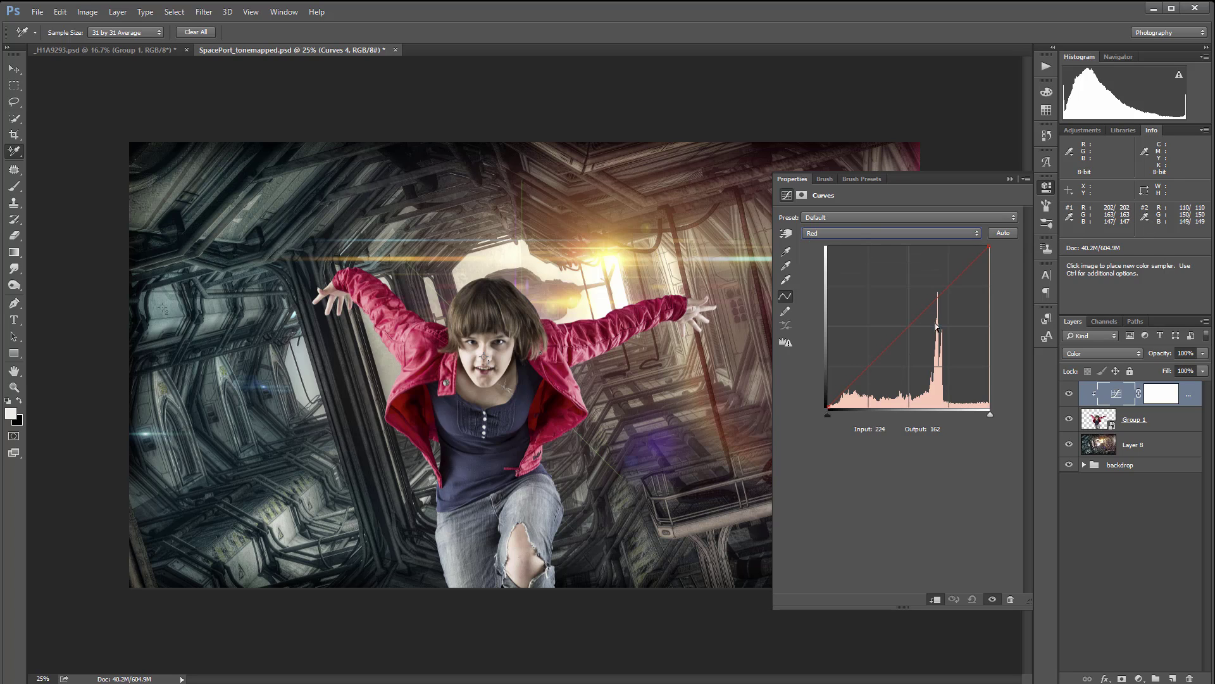
left_click(909, 324)
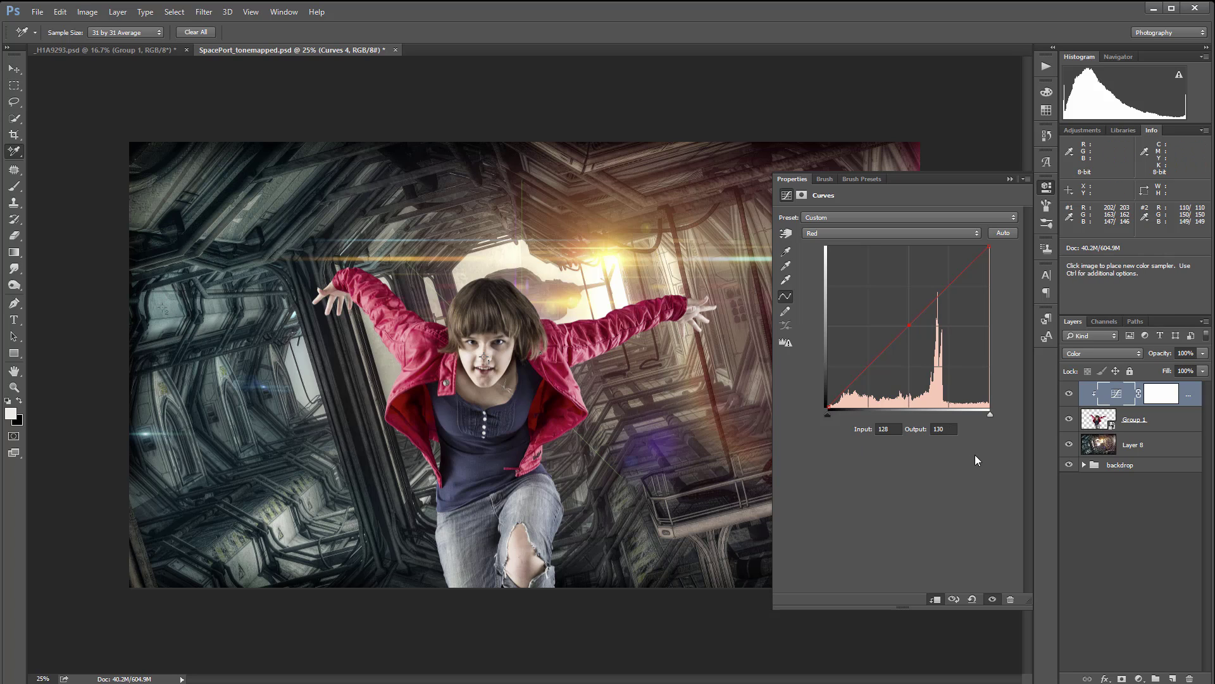
left_click(908, 429)
left_click(910, 326)
type("202")
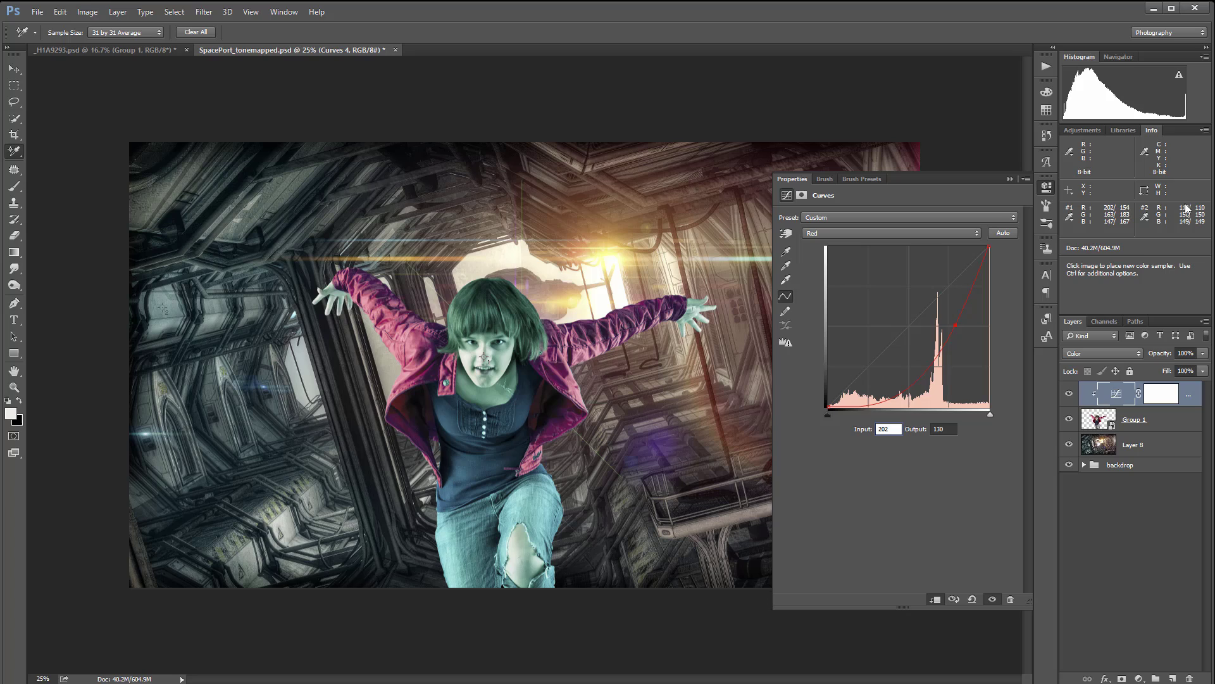
left_click(946, 428)
type("110")
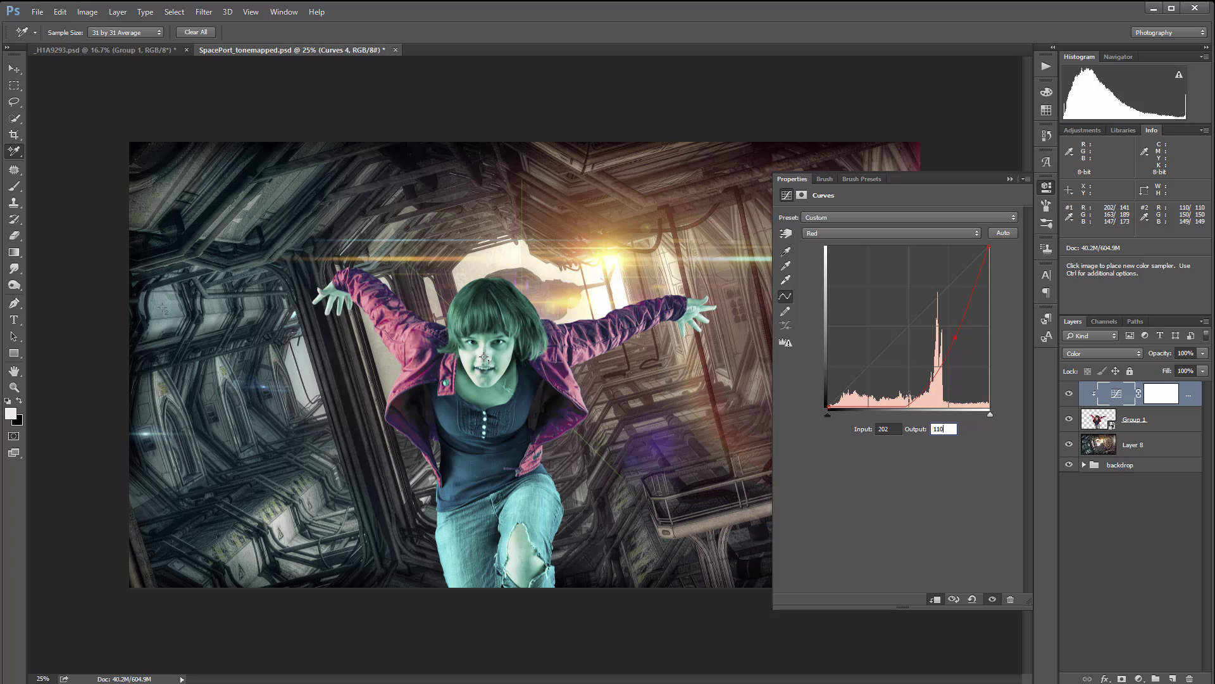
On the Green channel curve, add a midpoint mapping input 163 to output 150
left_click(922, 234)
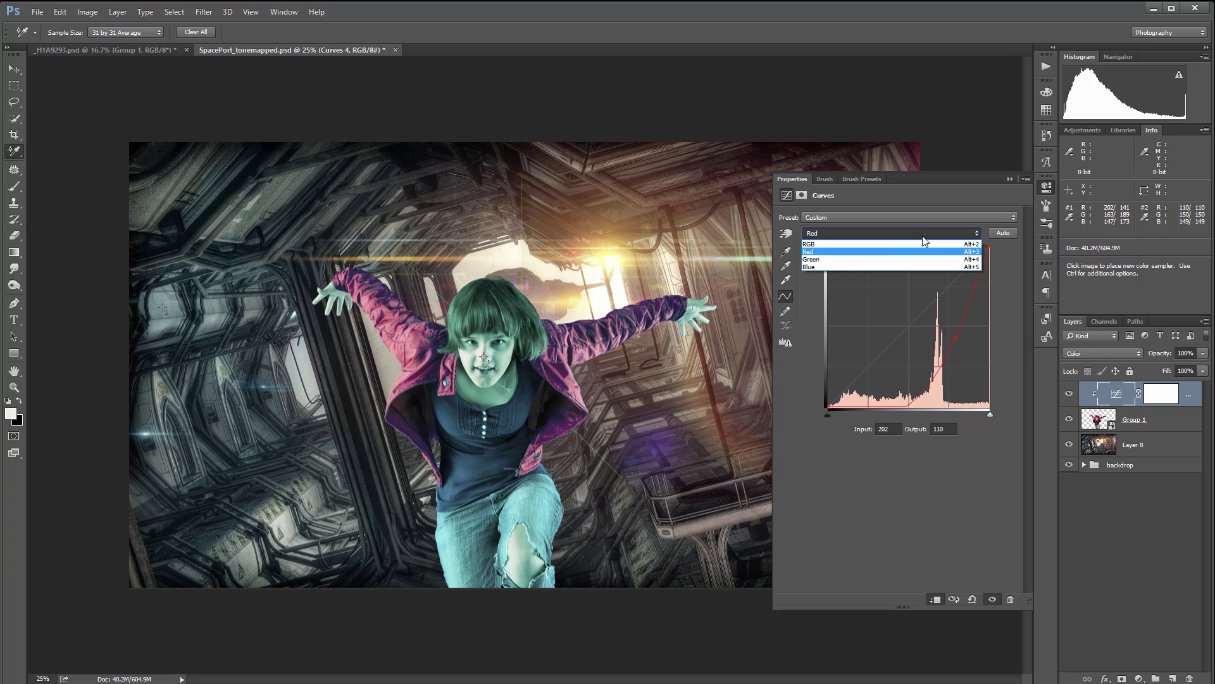
left_click(871, 257)
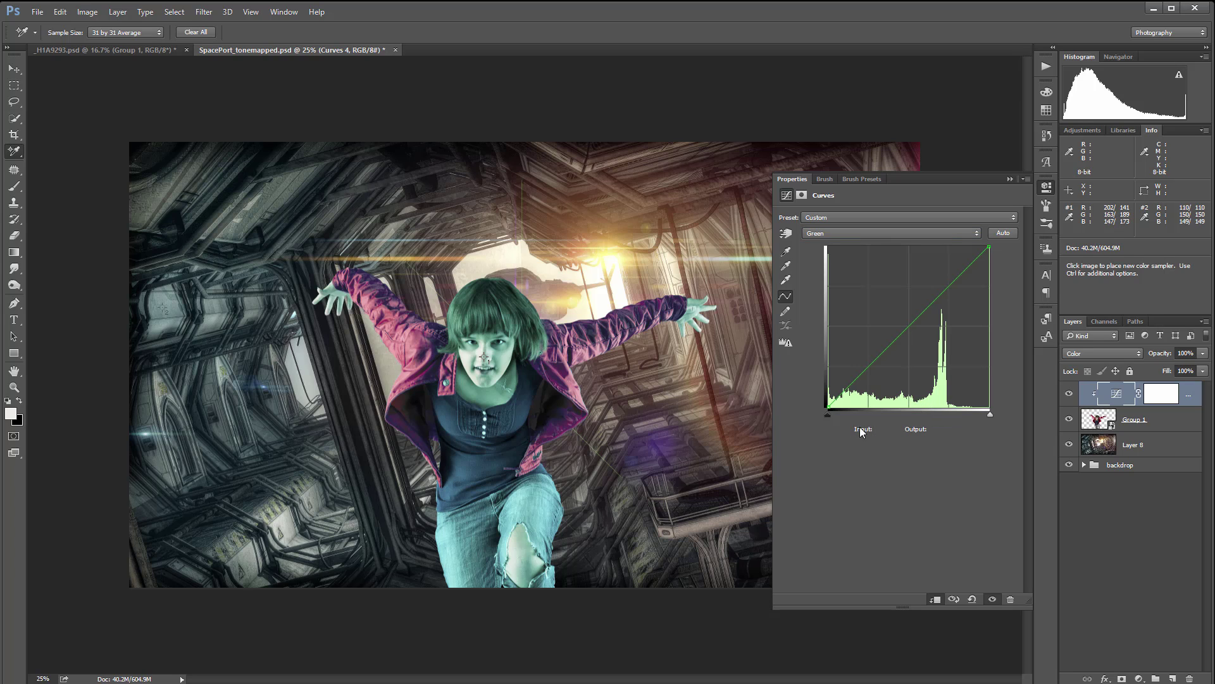
left_click(909, 326)
type("163")
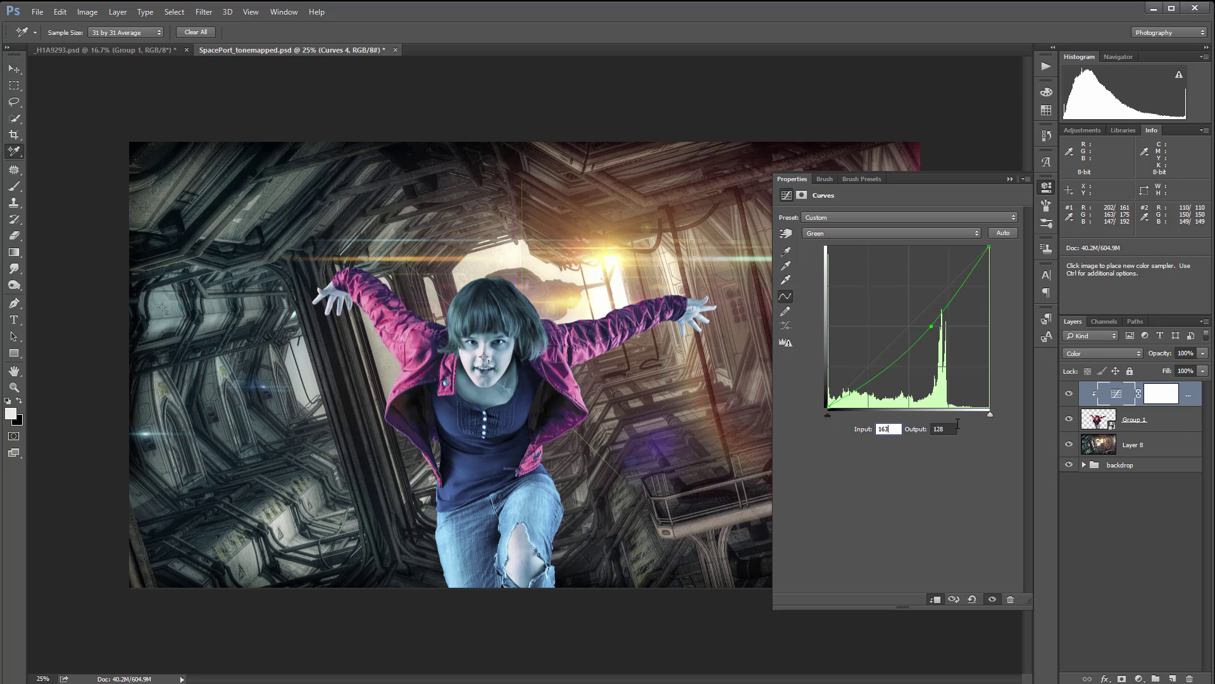
key("Tab")
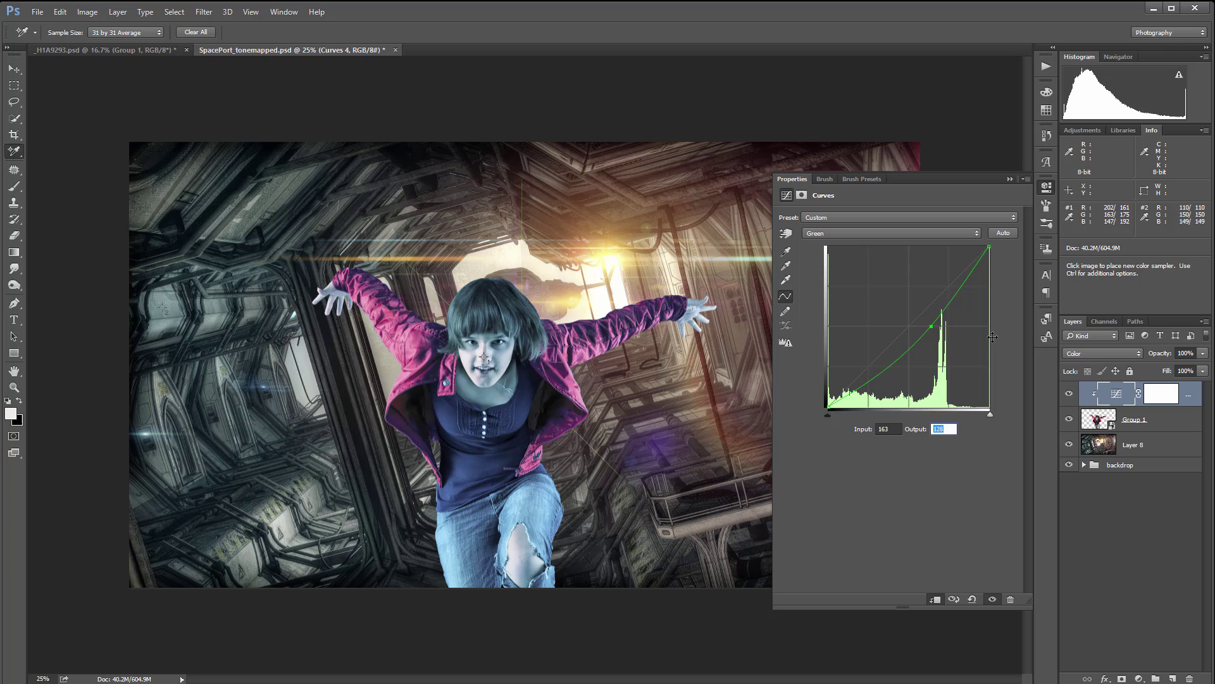
type("150")
On the Blue channel curve, set the point to input 147 and output 149
left_click(930, 234)
left_click(871, 265)
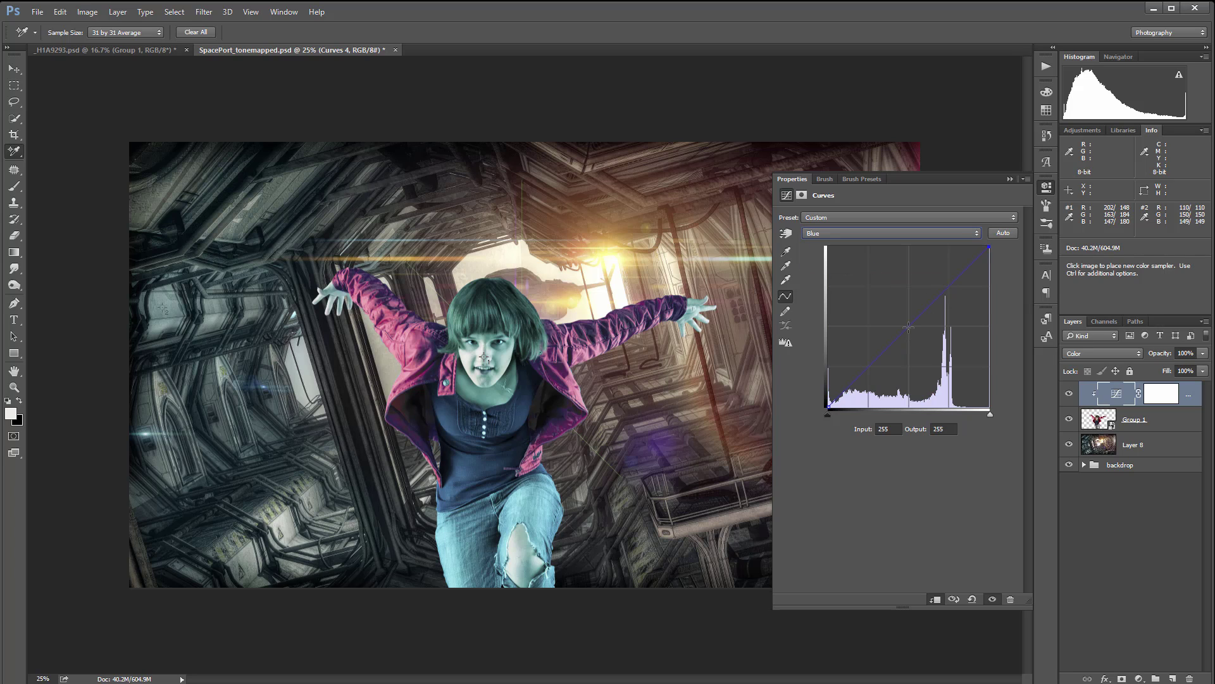
left_click(896, 432)
type("147")
key("Return")
left_click(945, 428)
type("14")
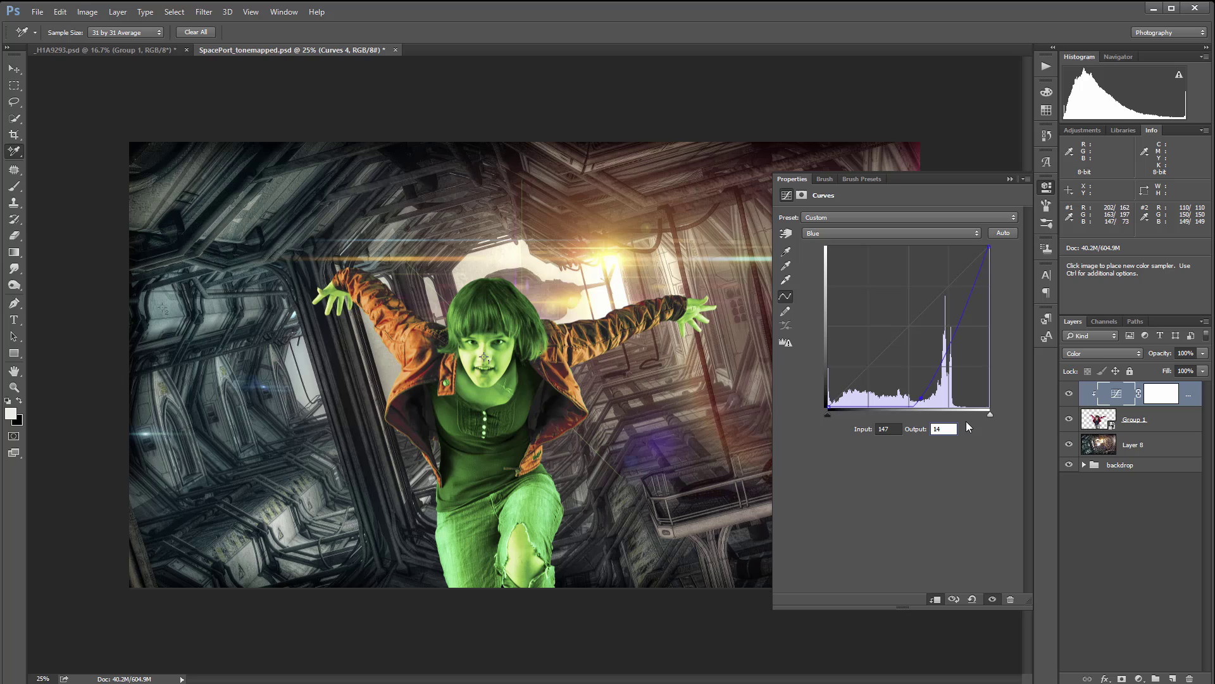
type("9")
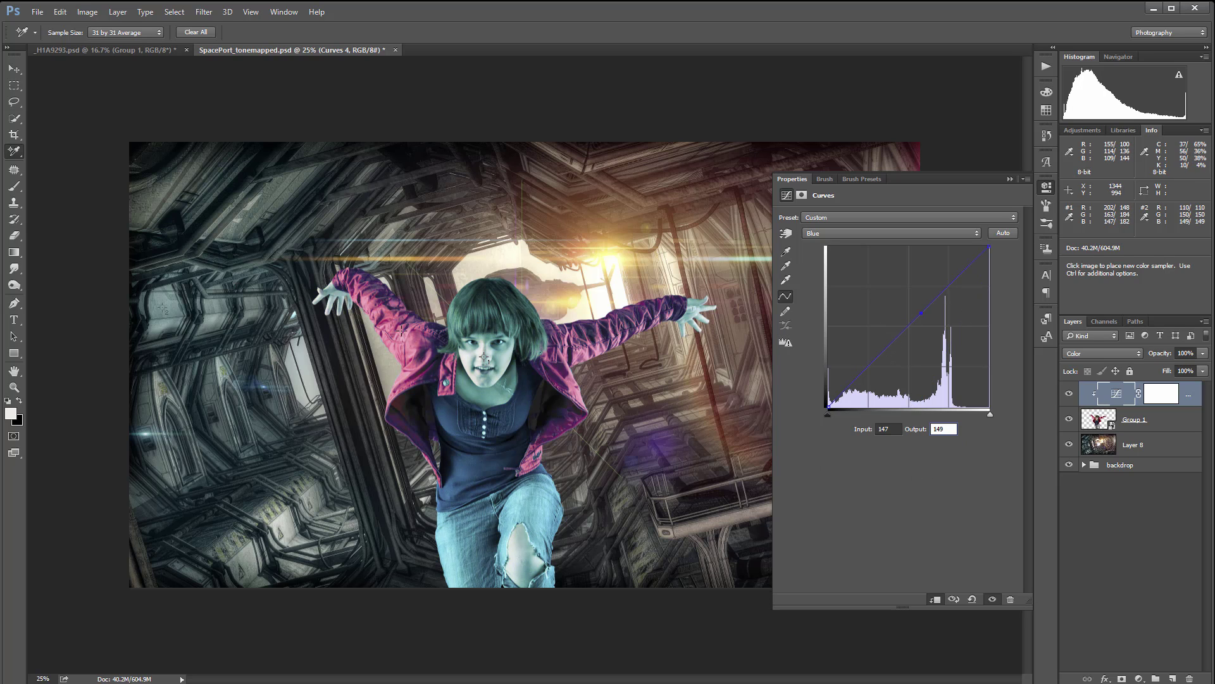
Add a Red shadow point at 122/40, move sampler #2 onto the girl, and collapse Properties
left_click(867, 231)
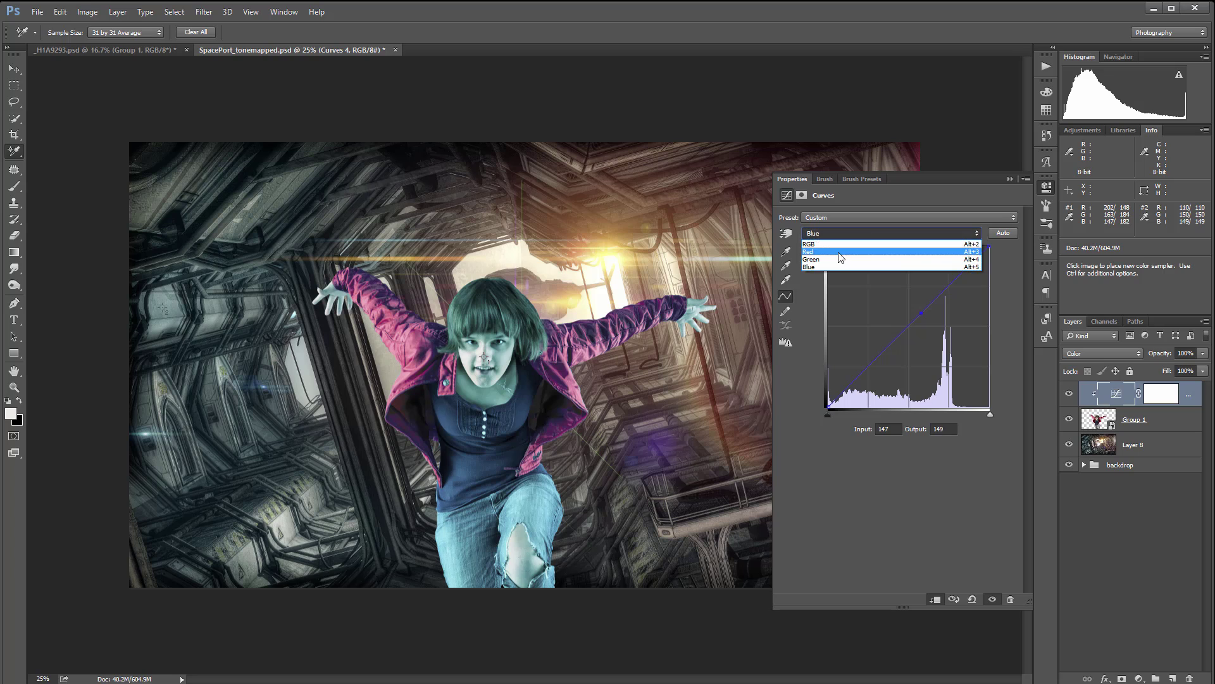
left_click(840, 252)
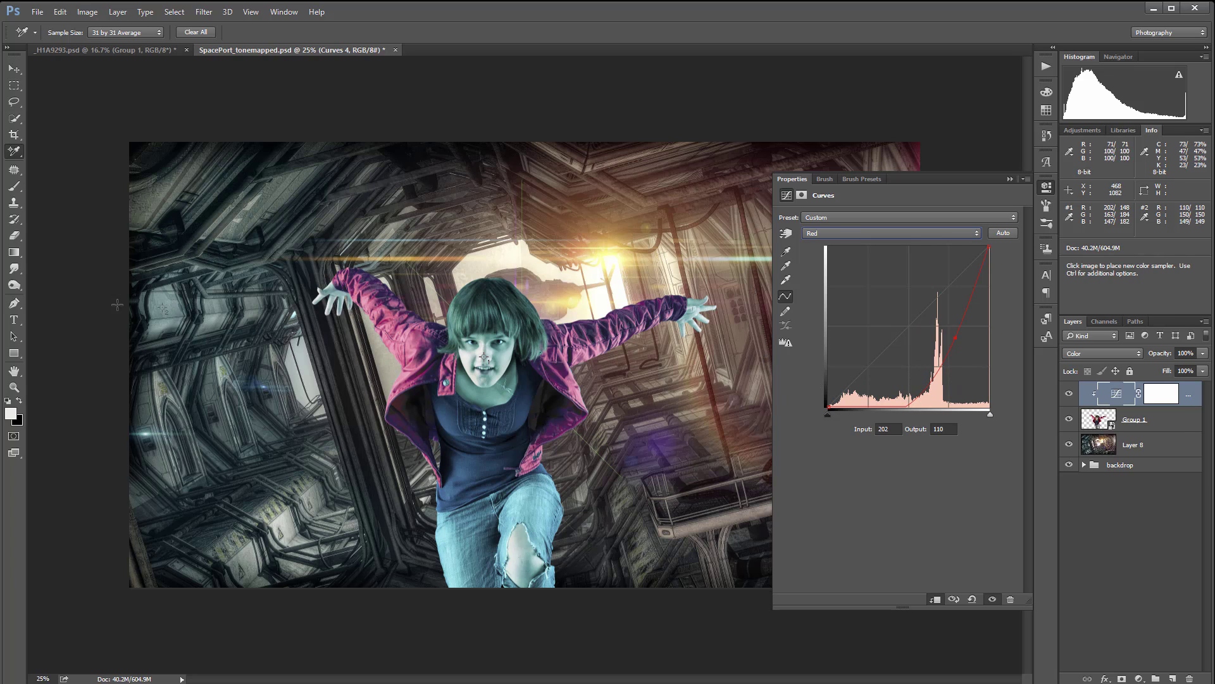
left_click(901, 398)
left_click_drag(901, 398, 904, 398)
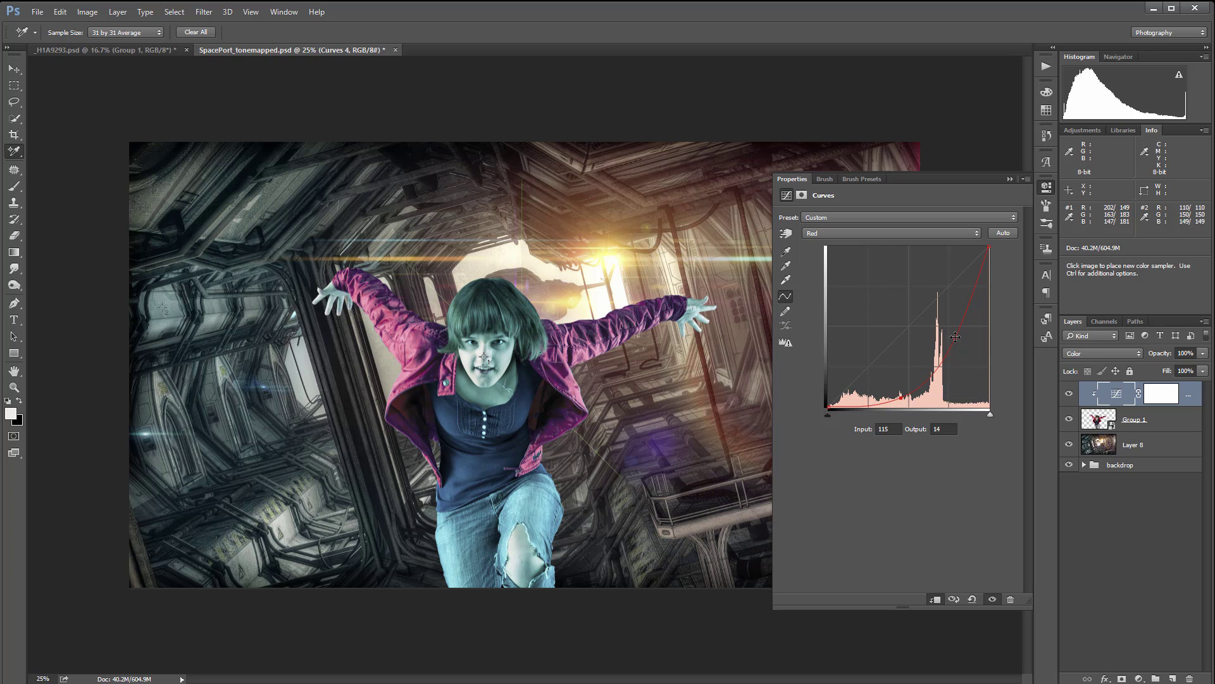
left_click_drag(956, 336, 948, 336)
left_click_drag(900, 398, 906, 381)
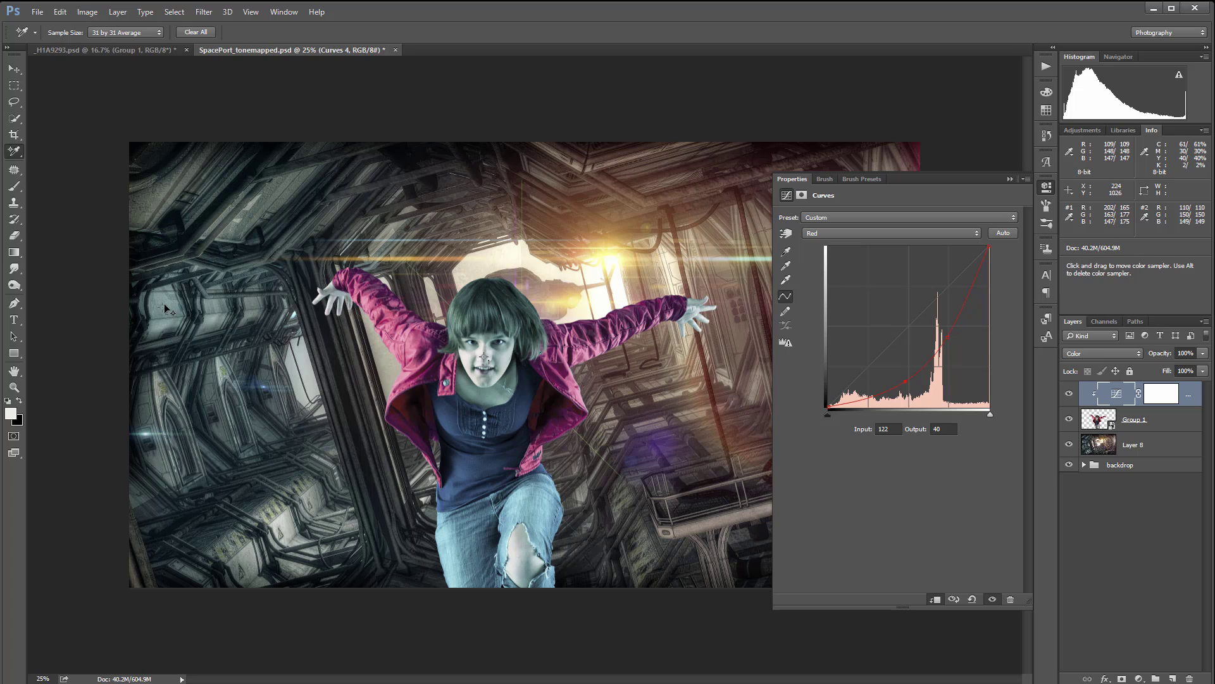
left_click_drag(163, 307, 303, 179)
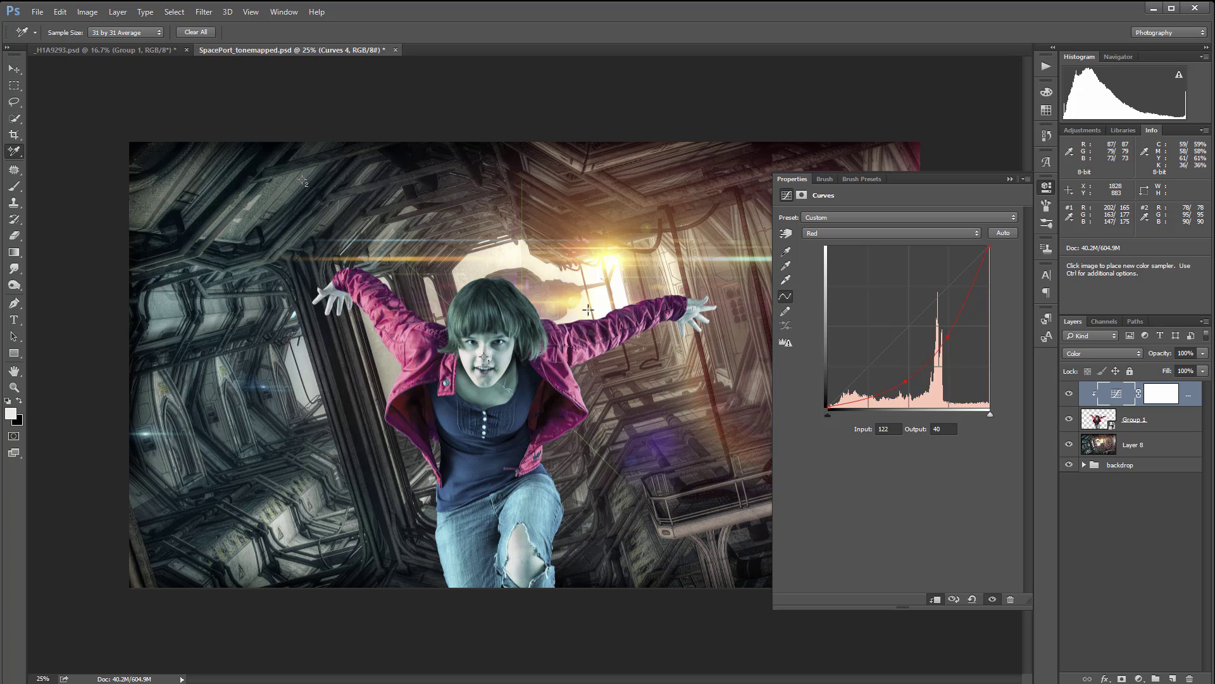
left_click(1047, 187)
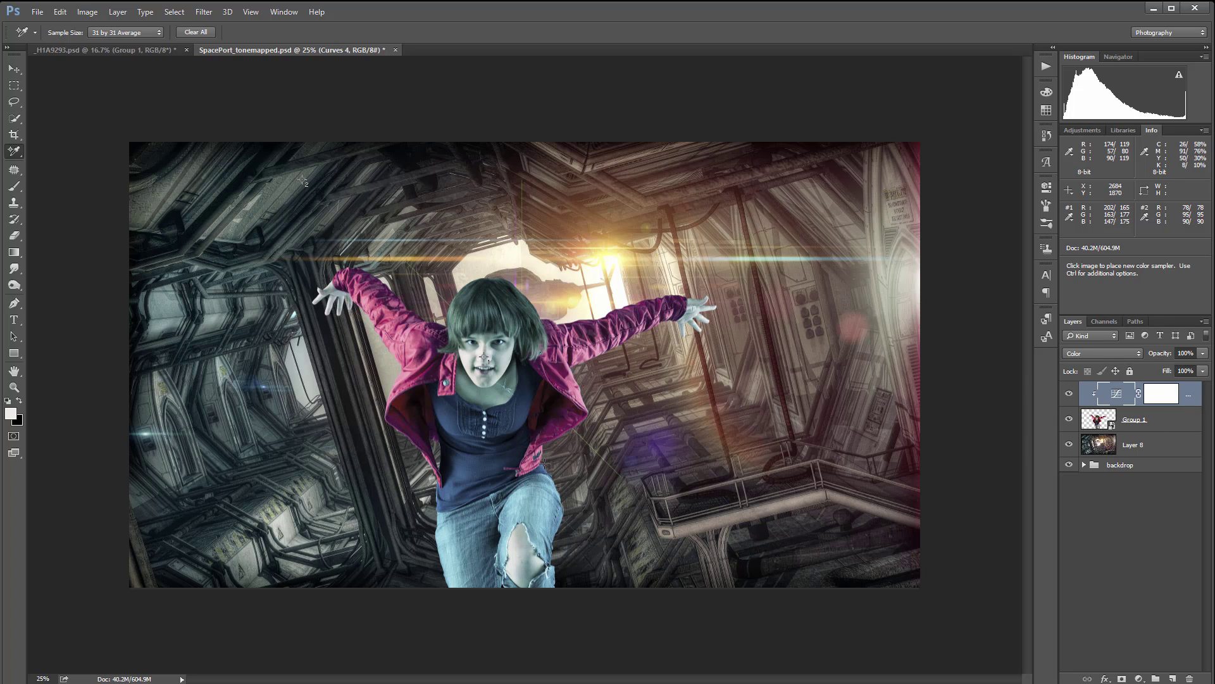
Lower the Curves 4 layer's opacity to 67%
left_click(1204, 357)
left_click_drag(1203, 368, 1151, 370)
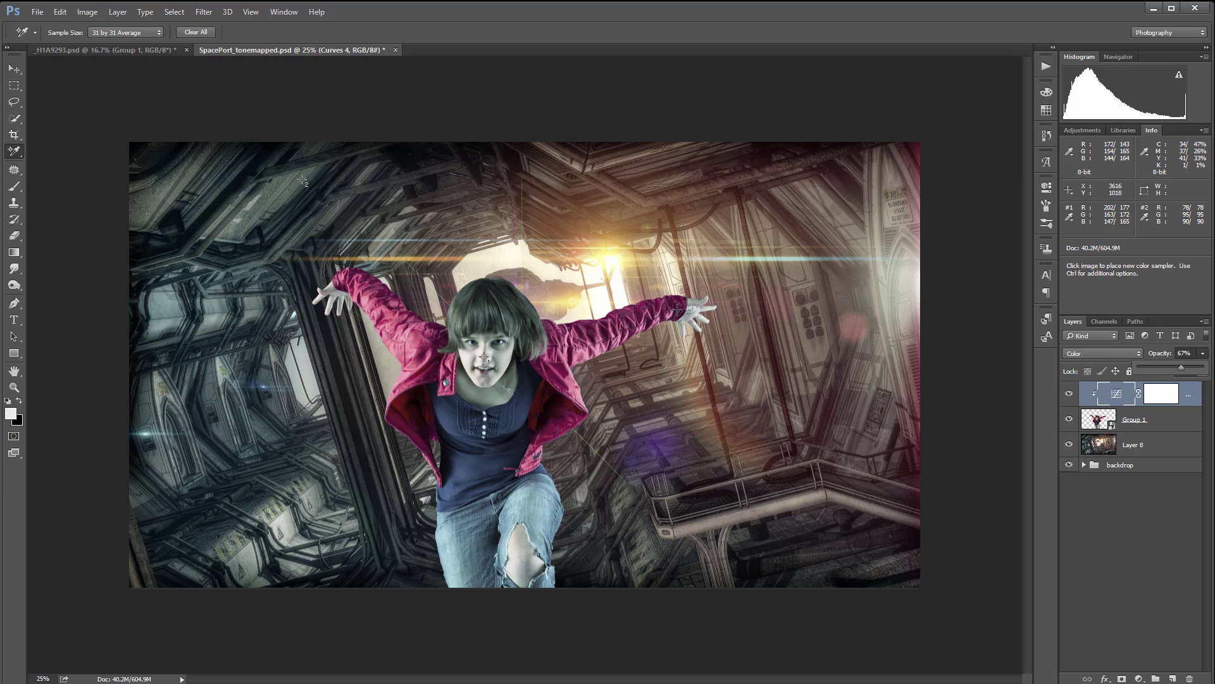
On the Curves 4 mask, set up a black 500 px brush at 20% opacity
left_click(1155, 393)
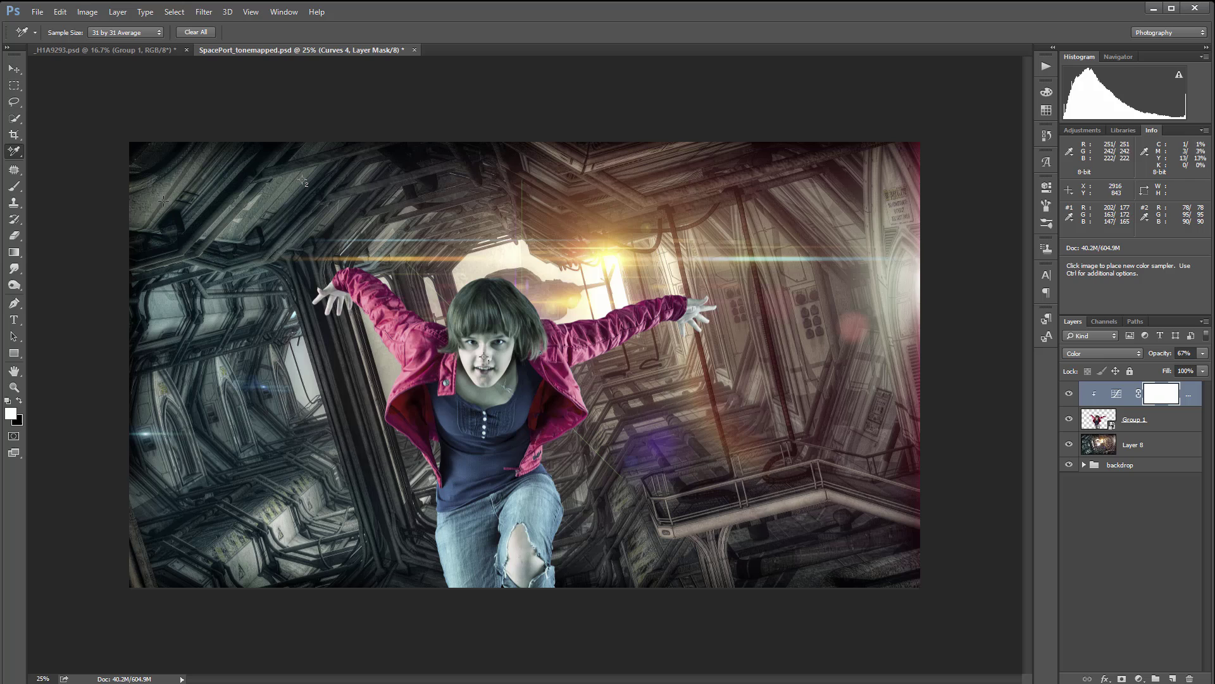
left_click(14, 186)
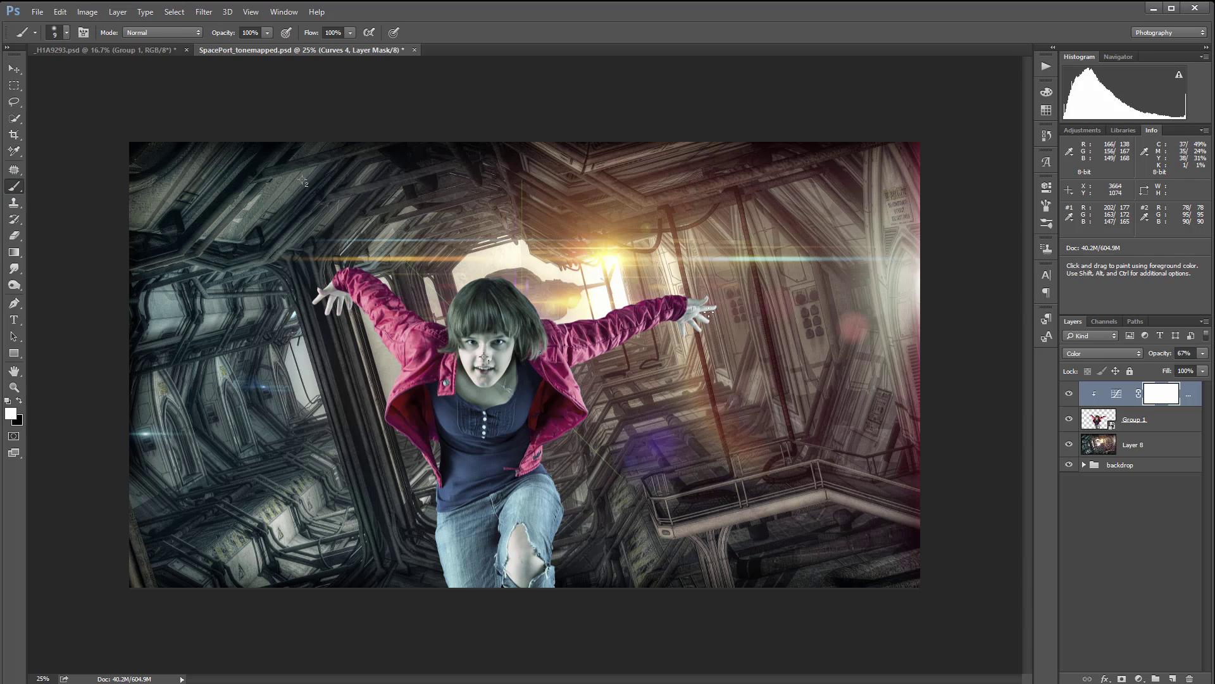
right_click(717, 312)
left_click_drag(812, 345, 809, 342)
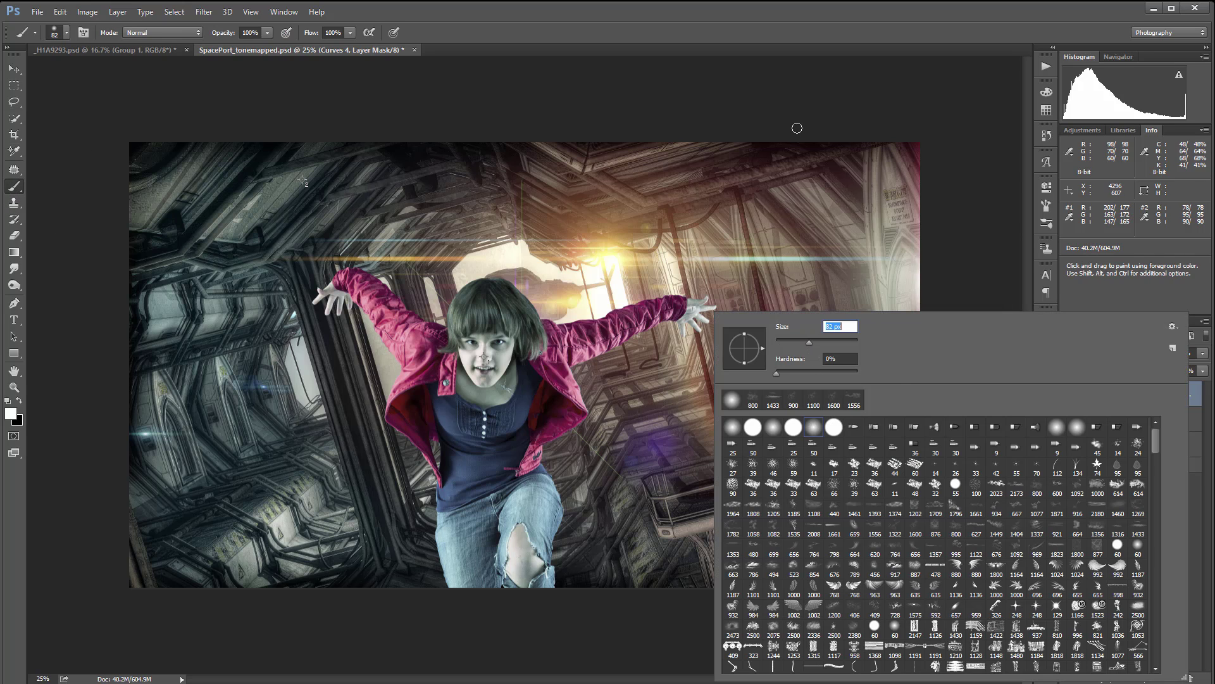
key("Return")
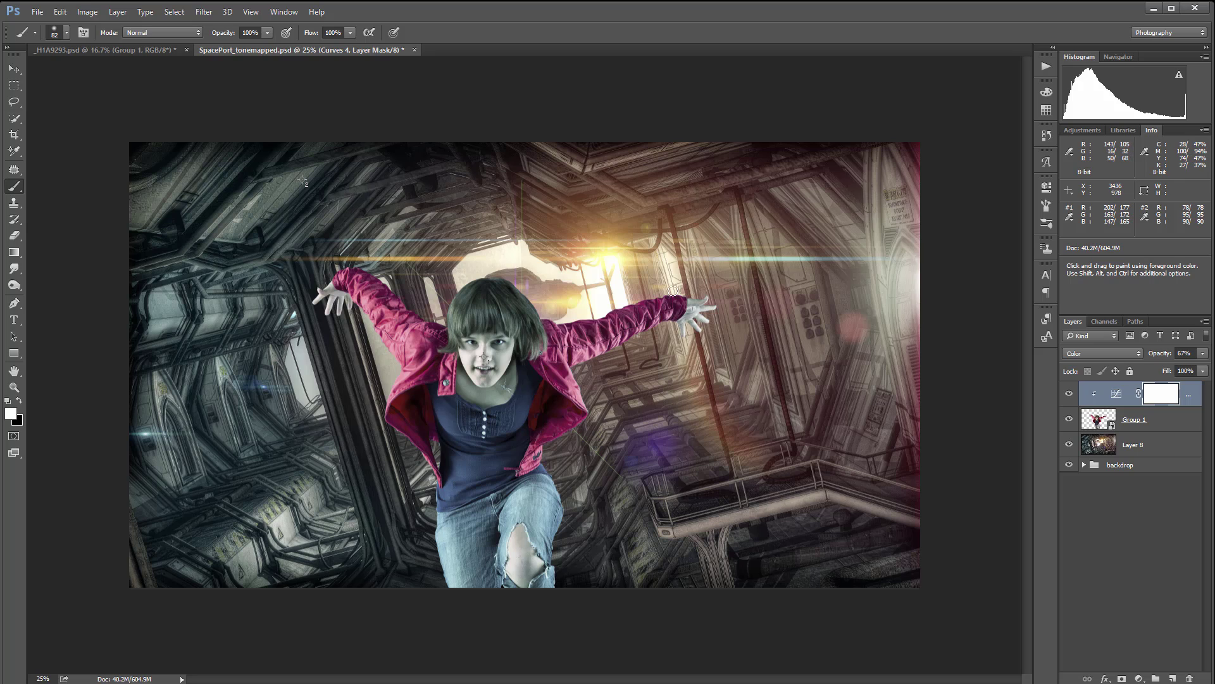
key("x")
key("bracketright")
key("bracketright")
key("bracketright")
key("bracketright")
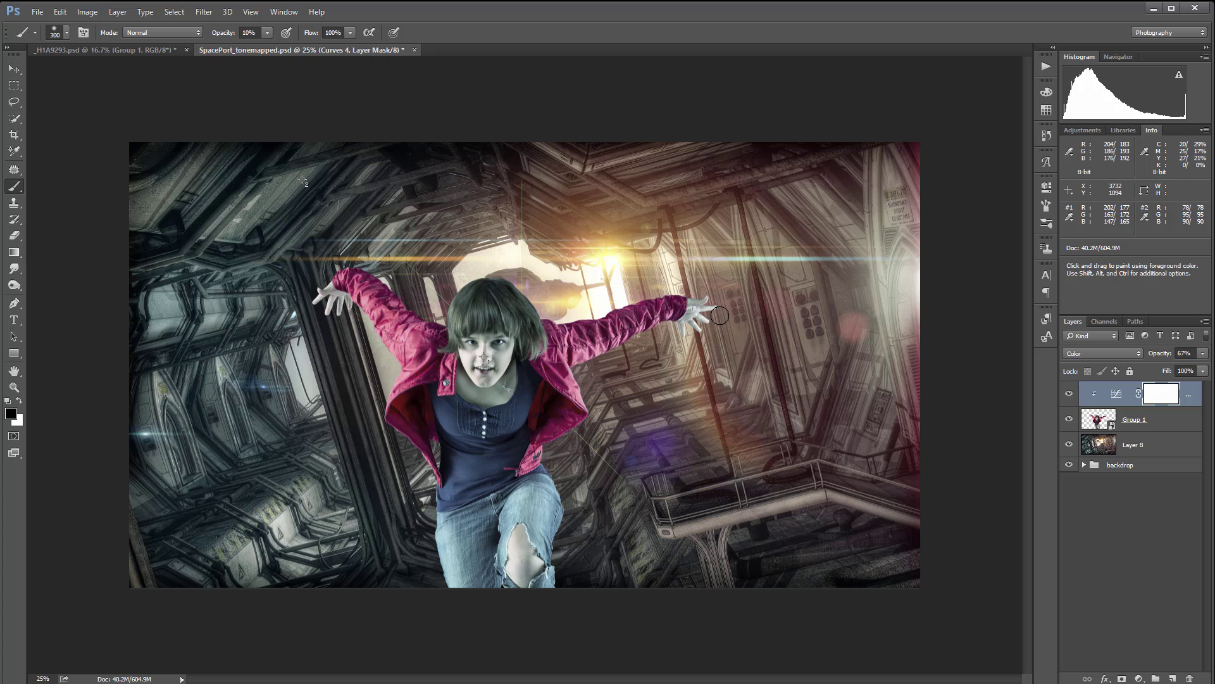
key("bracketright")
key("bracketright")
key("2")
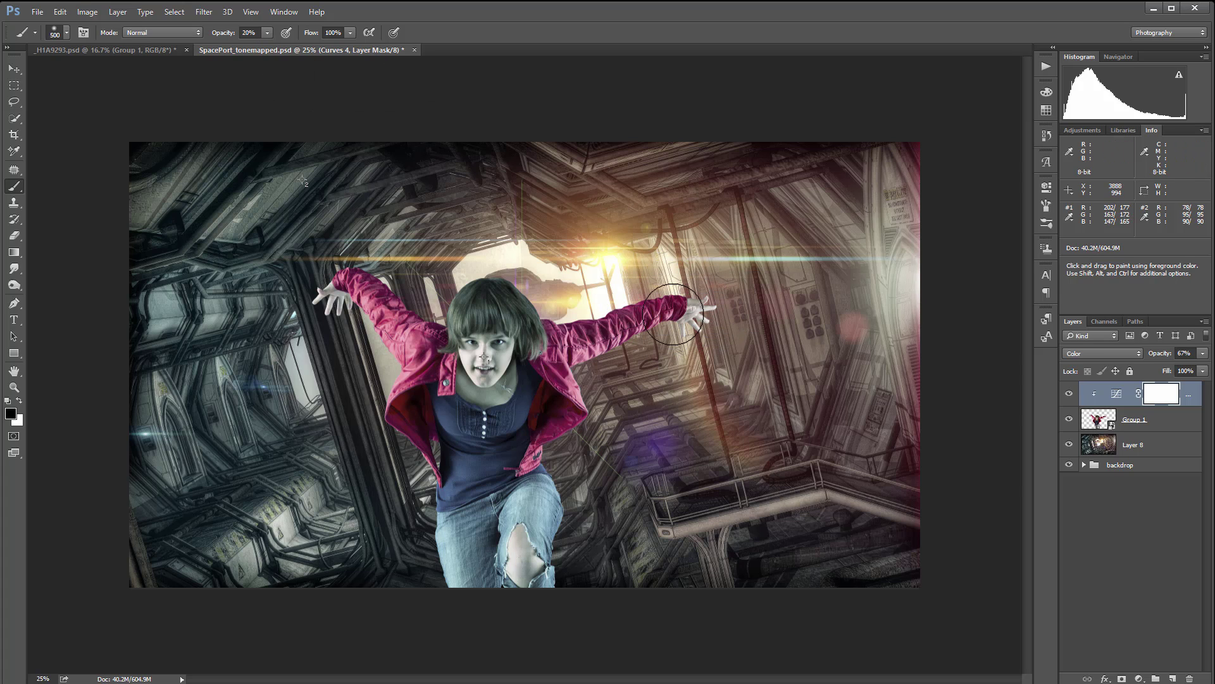
Paint the correction off the girl's arm and shoulder and set Curves 4 opacity to 45%
mouse_move(620, 329)
left_mouse_down()
mouse_move(523, 289)
mouse_move(603, 325)
mouse_move(617, 396)
mouse_move(557, 482)
mouse_move(552, 538)
mouse_move(571, 530)
mouse_move(571, 547)
mouse_move(582, 541)
mouse_move(546, 474)
left_mouse_up()
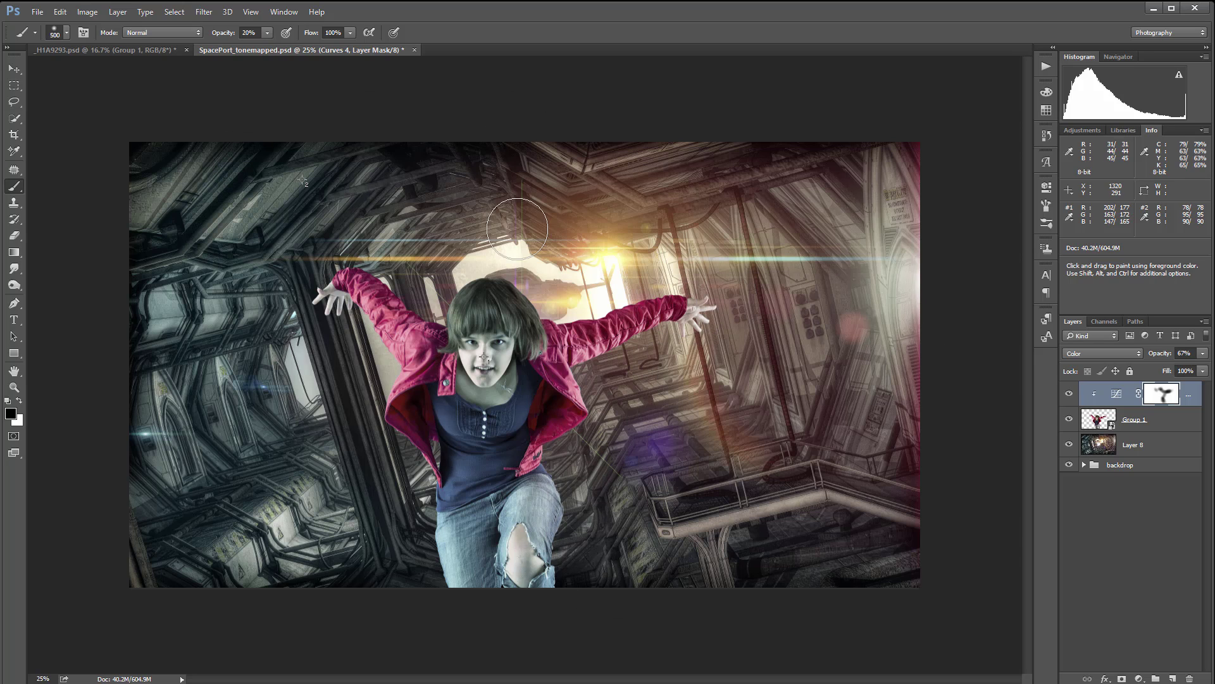
left_click(1204, 353)
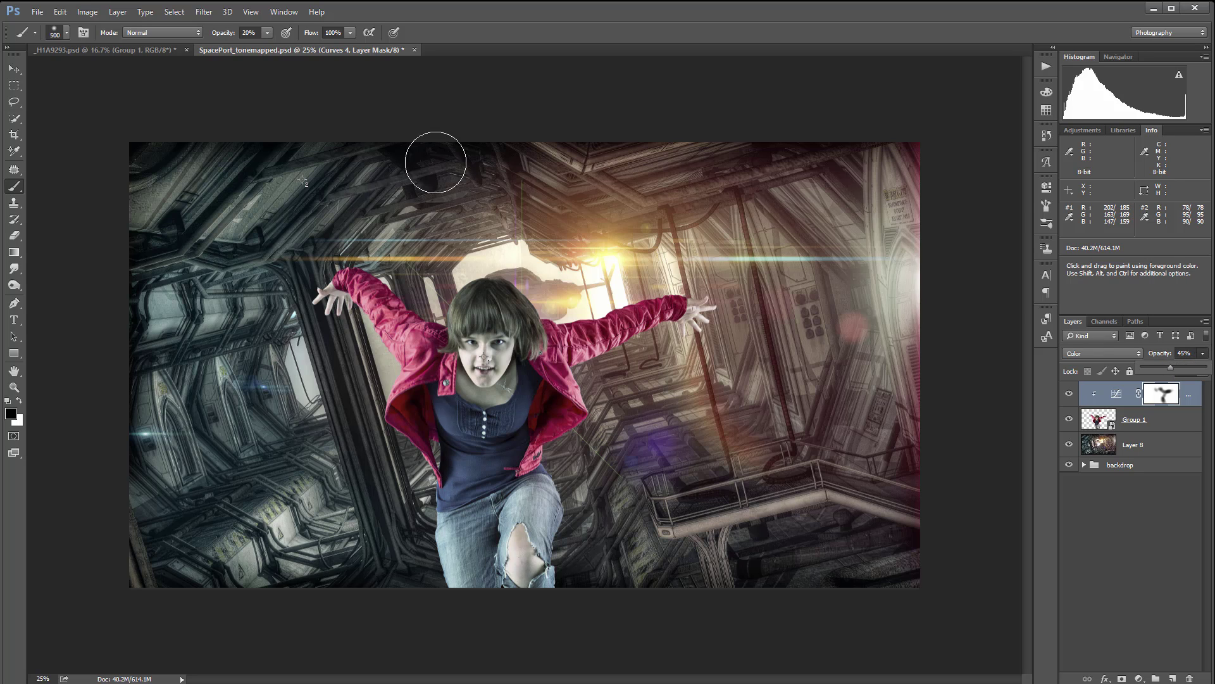
left_click(12, 72)
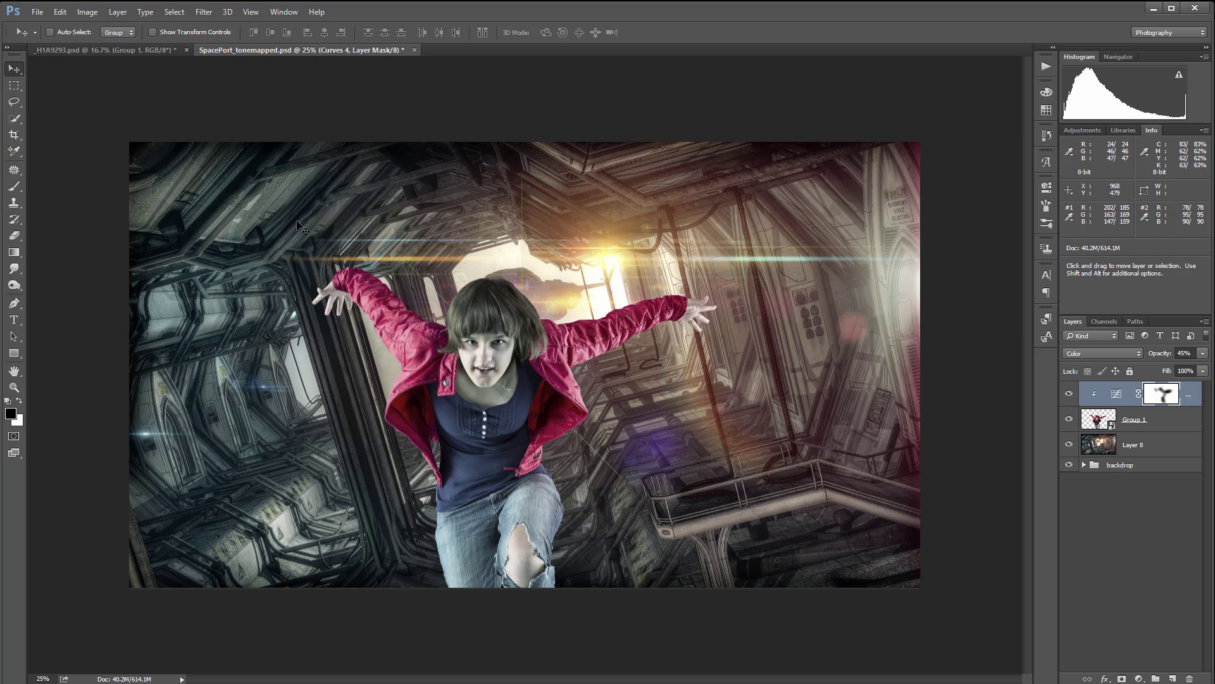